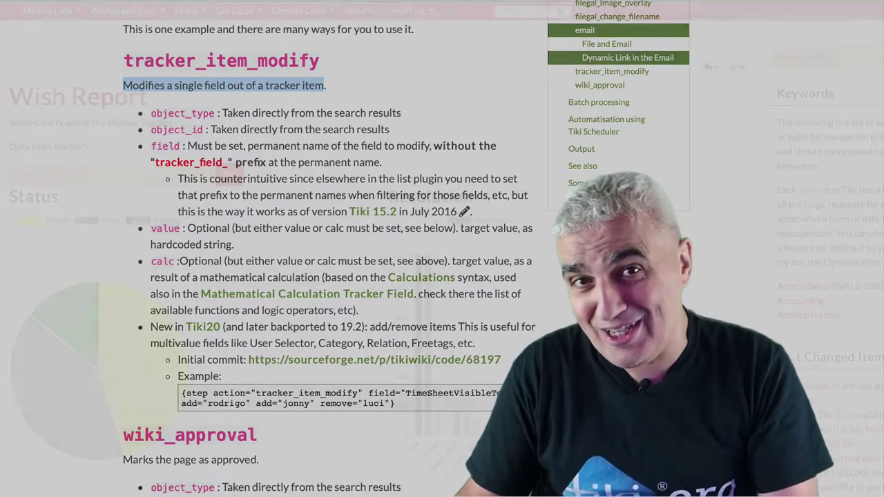
Scroll through the Wish Report charts and WikiSuite chat log to reach the calendar views.
{"action": "scroll", "coordinate": [557, 217], "scroll_direction": "down", "scroll_amount": 5}
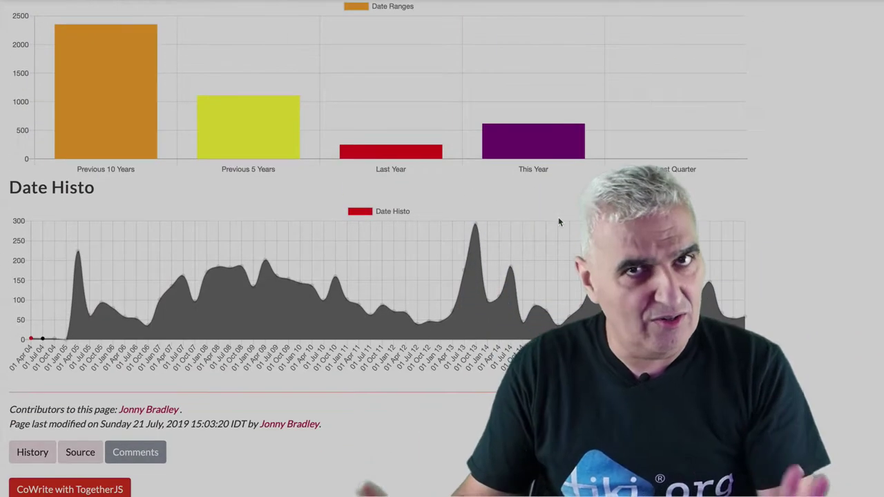
{"action": "scroll", "coordinate": [559, 221], "scroll_direction": "up", "scroll_amount": 3}
{"action": "scroll", "coordinate": [559, 220], "scroll_direction": "up", "scroll_amount": 10}
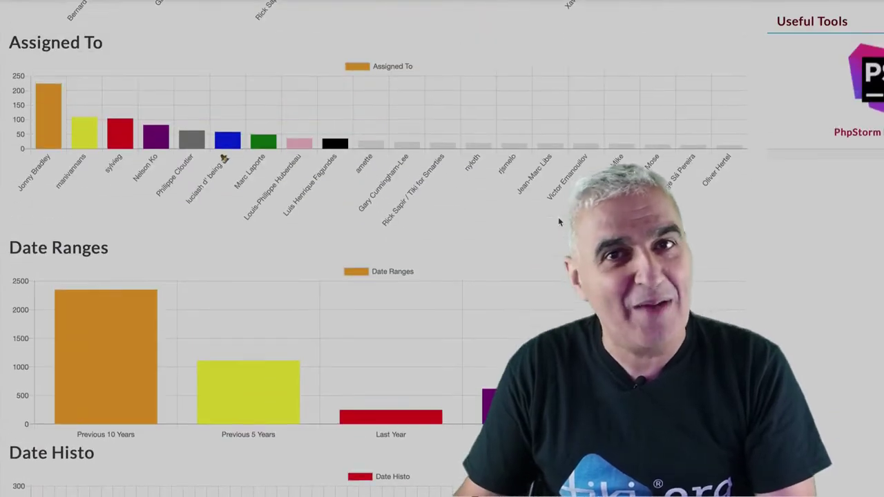
{"action": "scroll", "coordinate": [560, 243], "scroll_direction": "up", "scroll_amount": 5}
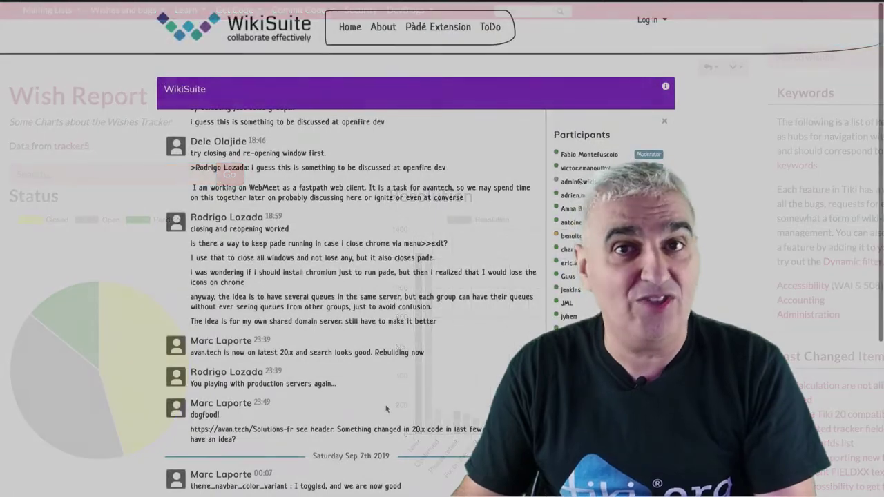
{"action": "scroll", "coordinate": [386, 409], "scroll_direction": "down", "scroll_amount": 5}
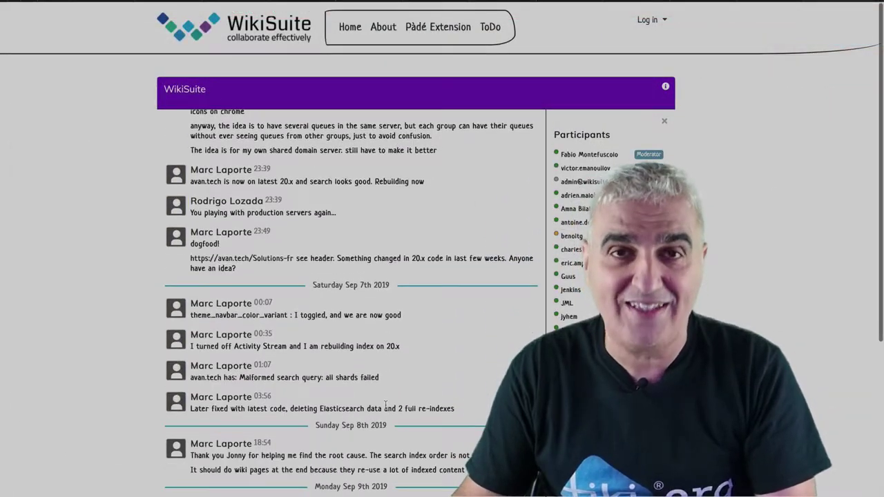
{"action": "scroll", "coordinate": [386, 408], "scroll_direction": "down", "scroll_amount": 10}
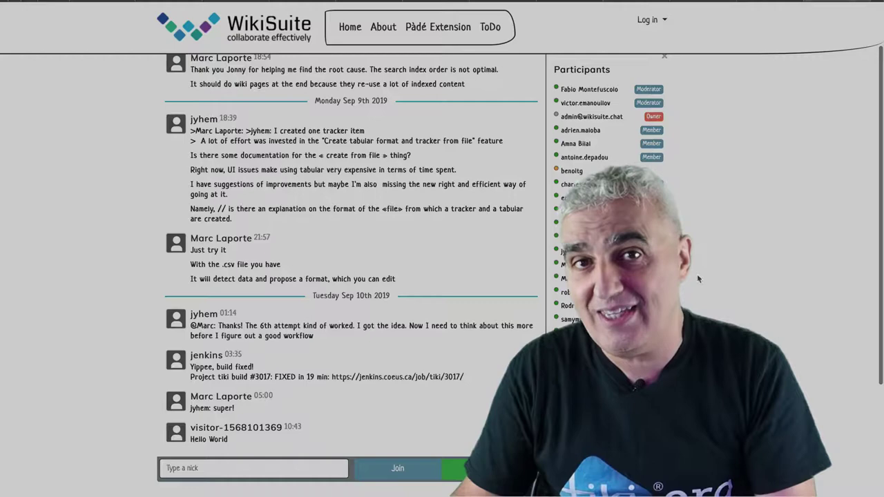
{"action": "scroll", "coordinate": [617, 94], "scroll_direction": "down", "scroll_amount": 2}
{"action": "scroll", "coordinate": [616, 94], "scroll_direction": "up", "scroll_amount": 3}
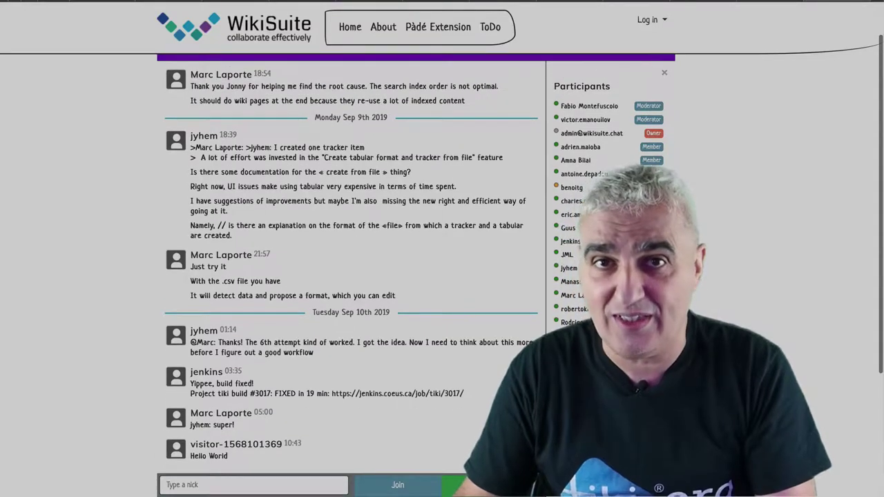
{"action": "scroll", "coordinate": [345, 276], "scroll_direction": "down", "scroll_amount": 2}
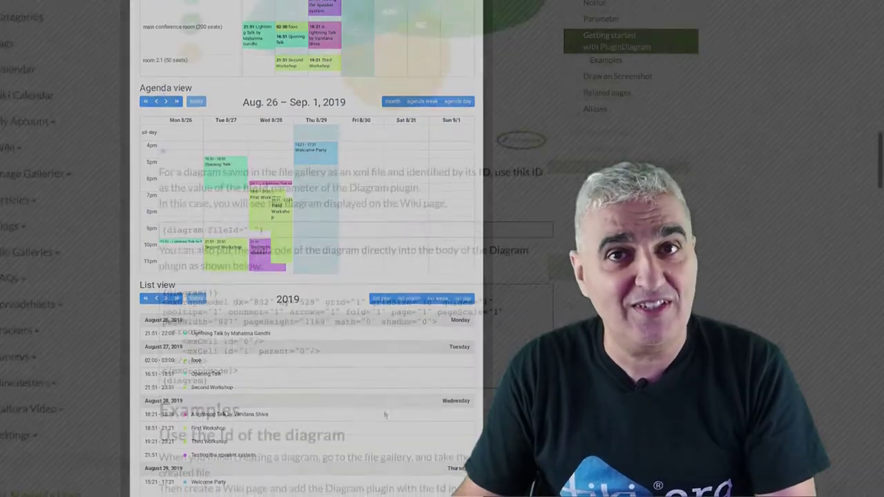
Scroll down through the Diagram documentation page.
{"action": "scroll", "coordinate": [383, 414], "scroll_direction": "down", "scroll_amount": 5}
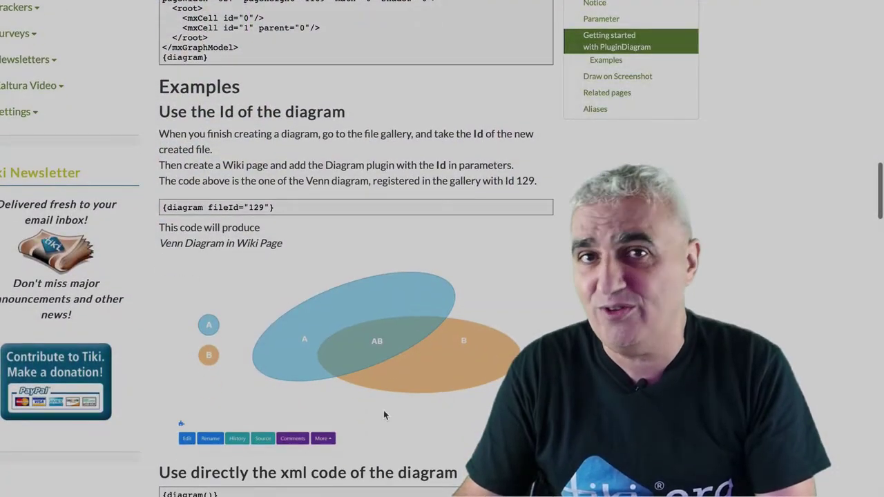
{"action": "scroll", "coordinate": [384, 414], "scroll_direction": "down", "scroll_amount": 10}
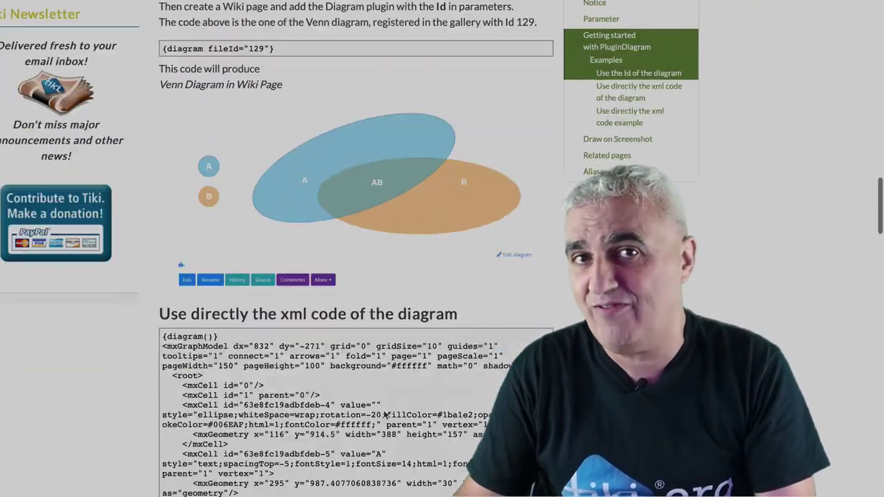
{"action": "scroll", "coordinate": [383, 410], "scroll_direction": "down", "scroll_amount": 15}
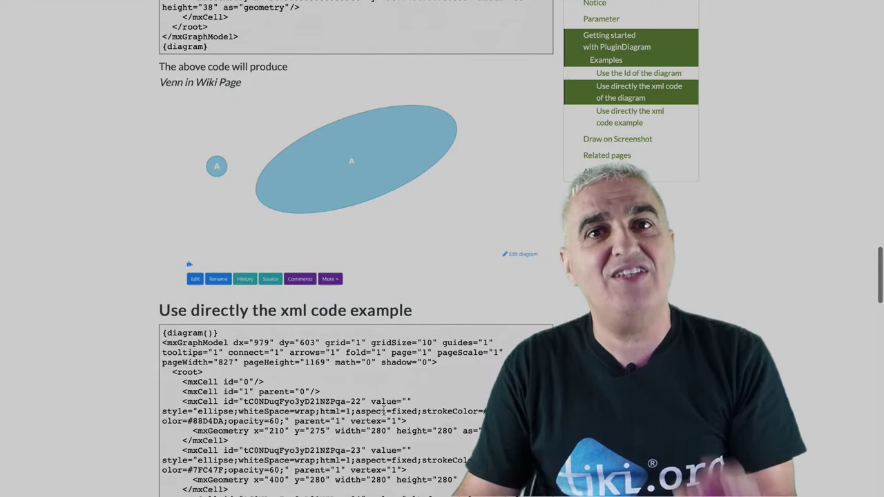
{"action": "scroll", "coordinate": [383, 410], "scroll_direction": "down", "scroll_amount": 5}
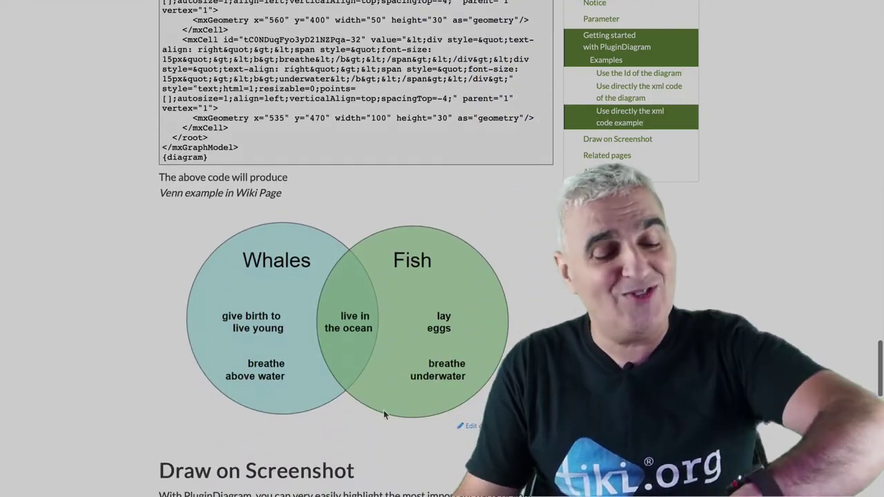
{"action": "scroll", "coordinate": [406, 457], "scroll_direction": "down", "scroll_amount": 14}
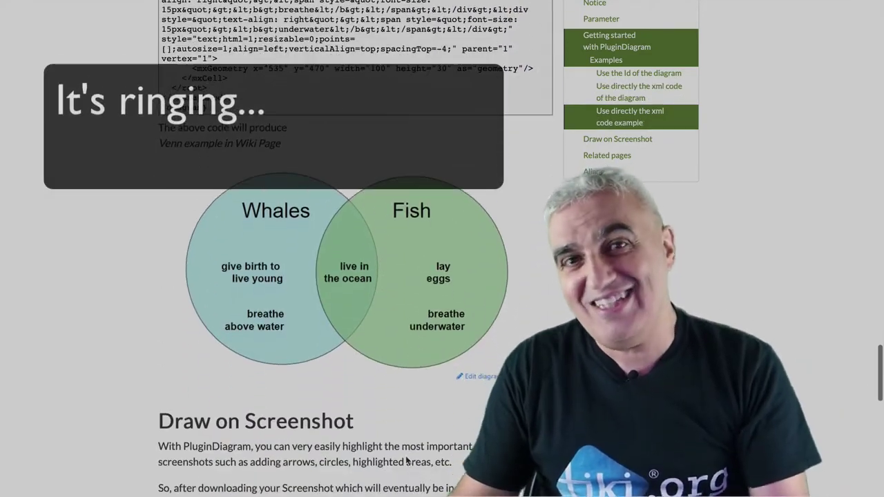
{"action": "scroll", "coordinate": [406, 457], "scroll_direction": "down", "scroll_amount": 5}
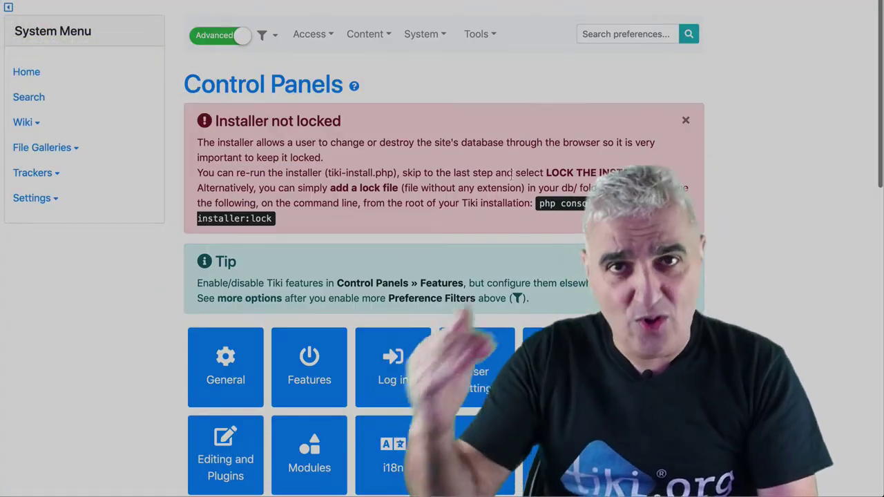
Launch the Changes Wizard from Tiki Setup and jump to the New in Tiki 20 step.
{"action": "left_click", "coordinate": [475, 33]}
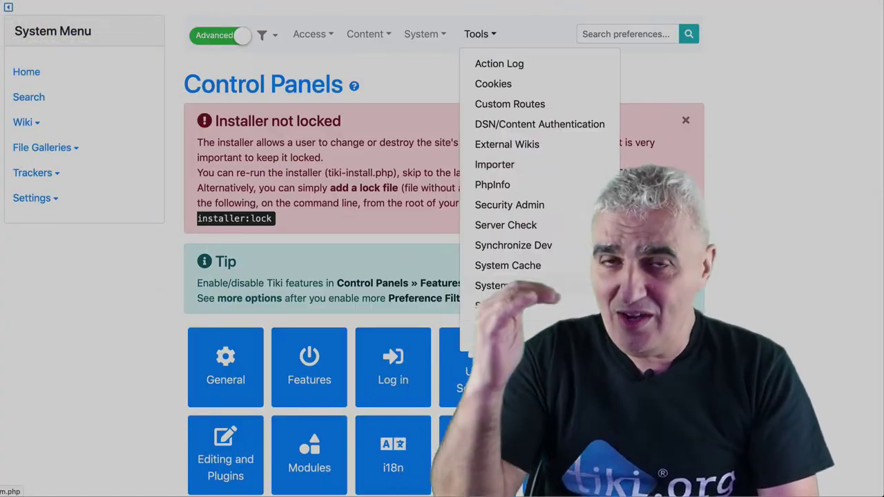
{"action": "left_click", "coordinate": [496, 336]}
{"action": "scroll", "coordinate": [501, 342], "scroll_direction": "down", "scroll_amount": 5}
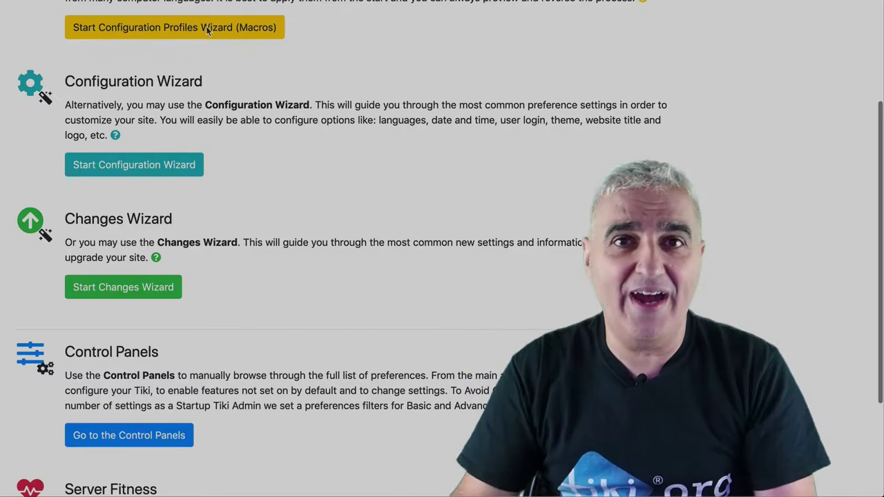
{"action": "left_click", "coordinate": [155, 295]}
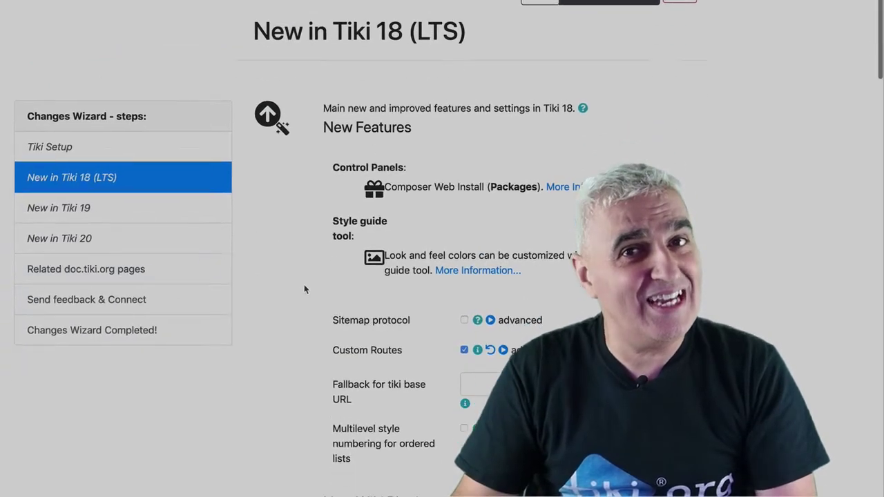
{"action": "left_click", "coordinate": [110, 164]}
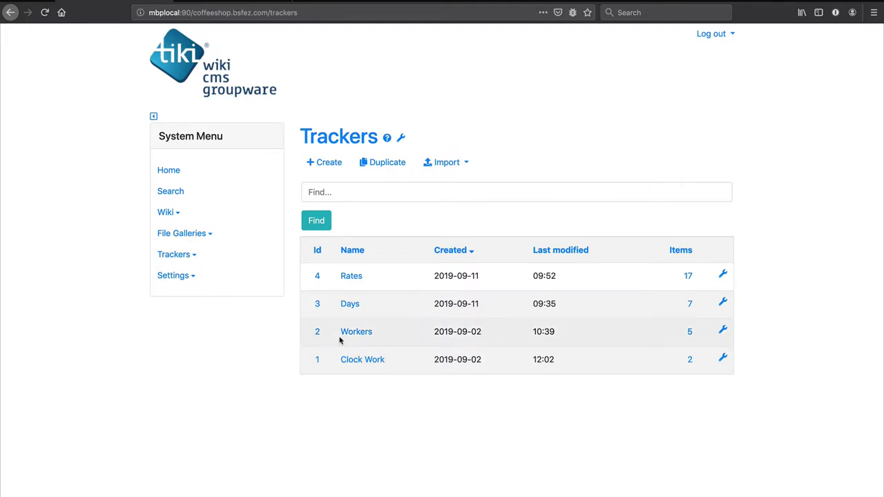
{"action": "left_click_drag", "start_coordinate": [339, 338], "coordinate": [324, 311]}
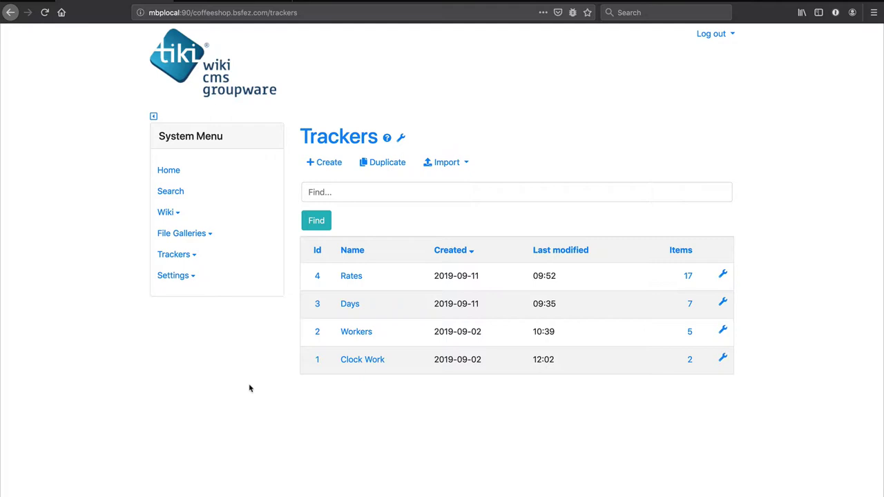
Visit the Search control panel, then open the list of all trackers.
{"action": "left_click", "coordinate": [170, 280]}
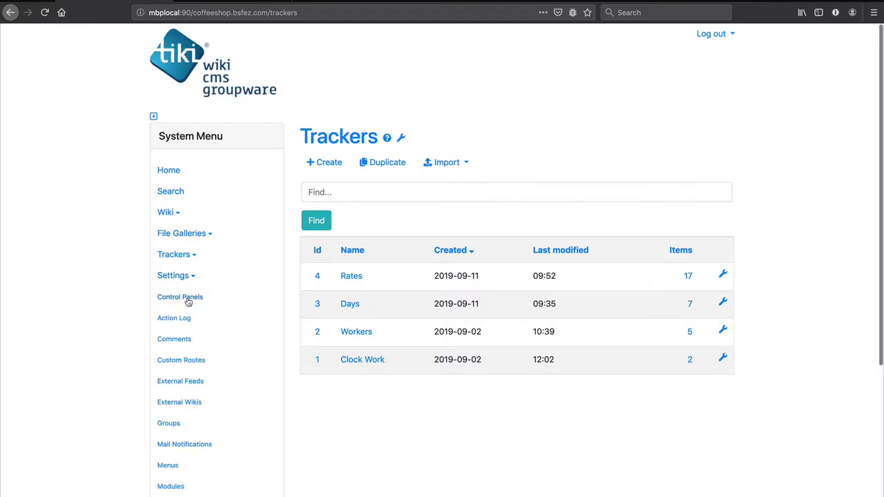
{"action": "left_click", "coordinate": [187, 298]}
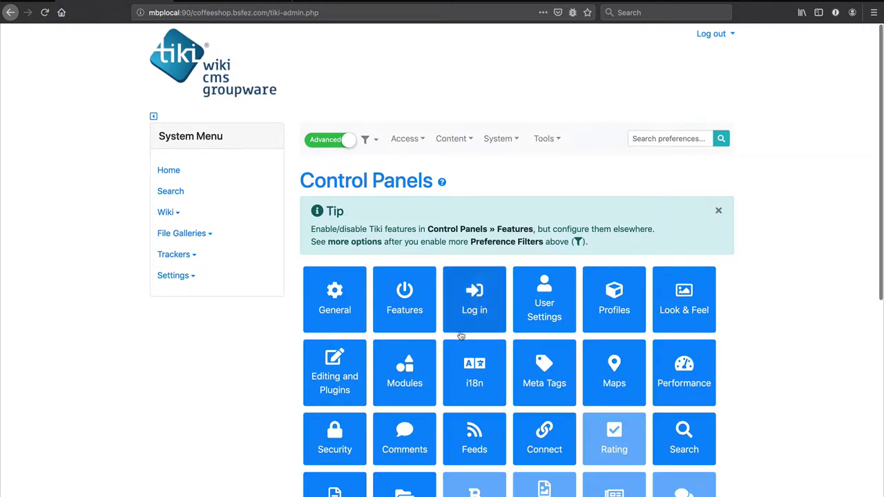
{"action": "scroll", "coordinate": [473, 317], "scroll_direction": "down", "scroll_amount": 2}
{"action": "left_click", "coordinate": [694, 386]}
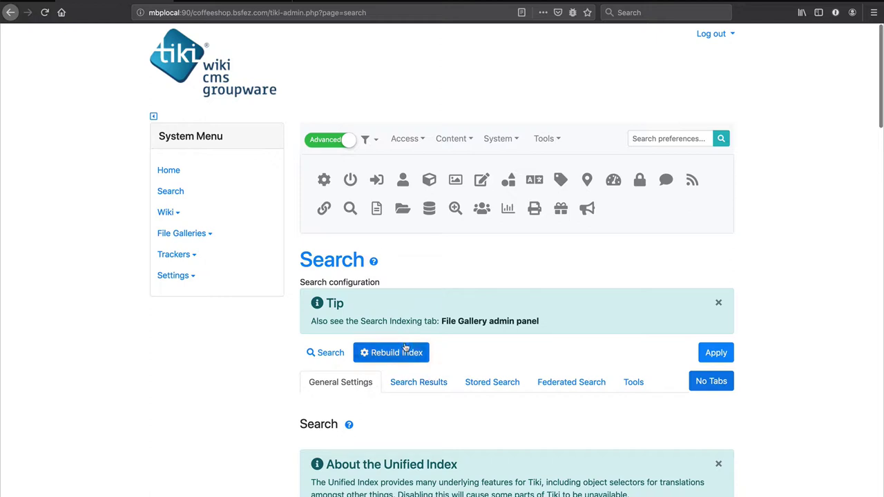
{"action": "scroll", "coordinate": [499, 349], "scroll_direction": "down", "scroll_amount": 3}
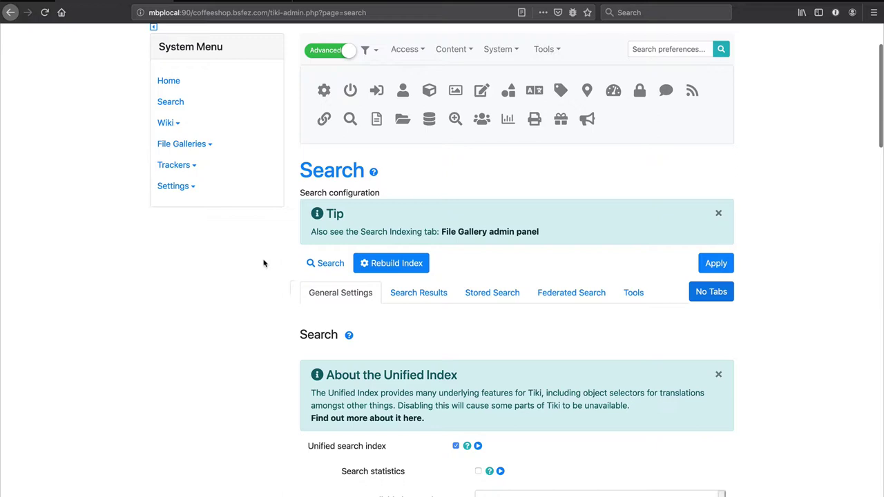
{"action": "left_click", "coordinate": [184, 166]}
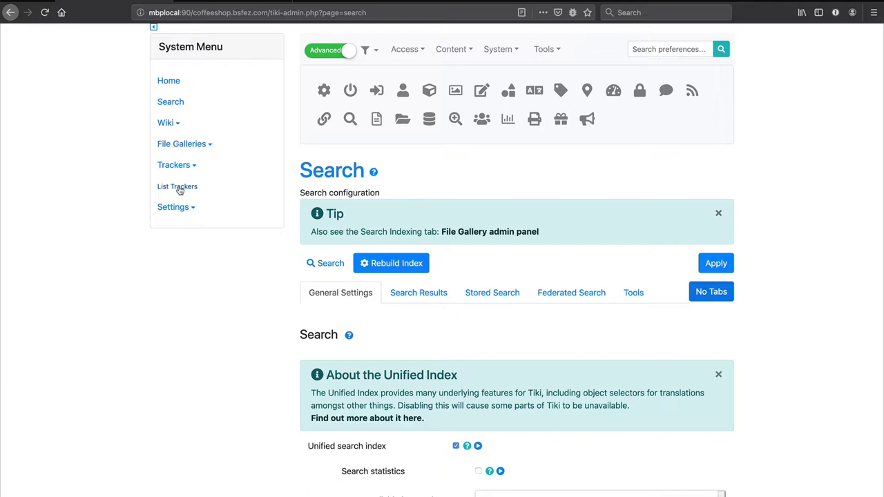
{"action": "left_click", "coordinate": [178, 188]}
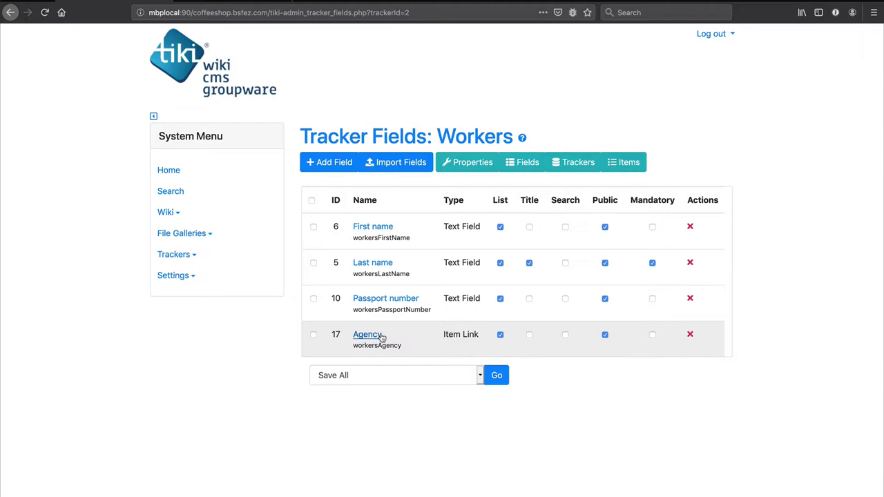
Inspect the Agency field's Item Link options, keeping Rates as the linked tracker.
{"action": "left_click", "coordinate": [380, 335]}
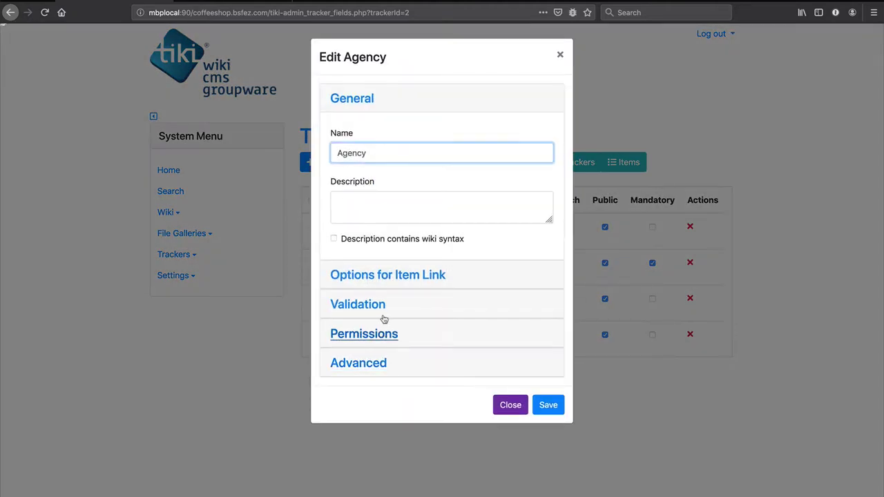
{"action": "left_click", "coordinate": [391, 276]}
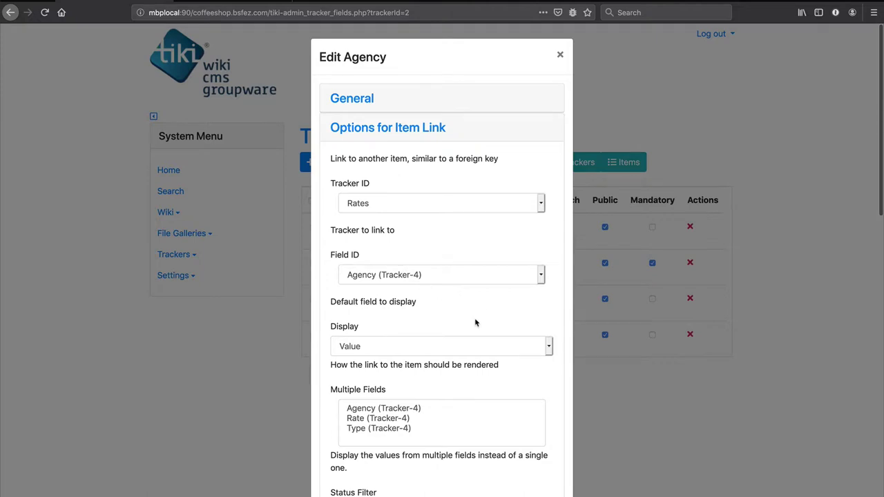
{"action": "left_click", "coordinate": [415, 203]}
{"action": "left_click", "coordinate": [415, 200]}
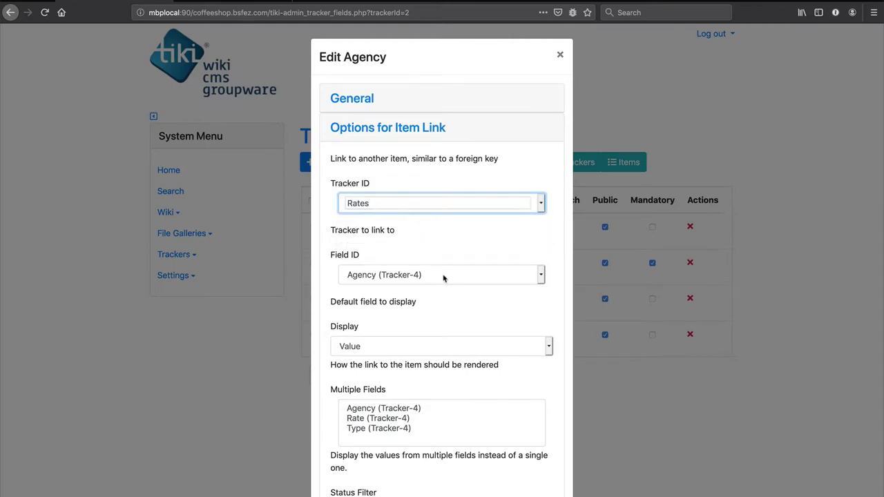
{"action": "scroll", "coordinate": [443, 278], "scroll_direction": "down", "scroll_amount": 3}
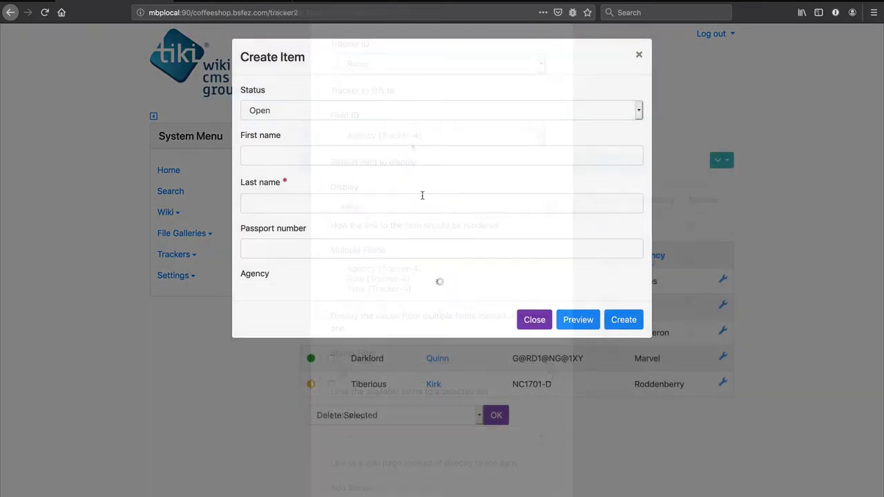
Check the agencies offered for the new worker, then close the form without saving.
{"action": "left_click", "coordinate": [290, 294]}
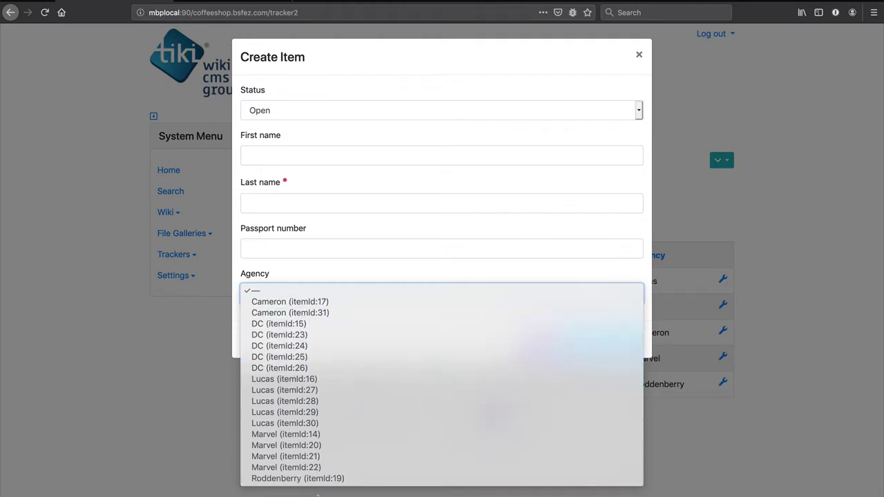
{"action": "key", "text": "Escape"}
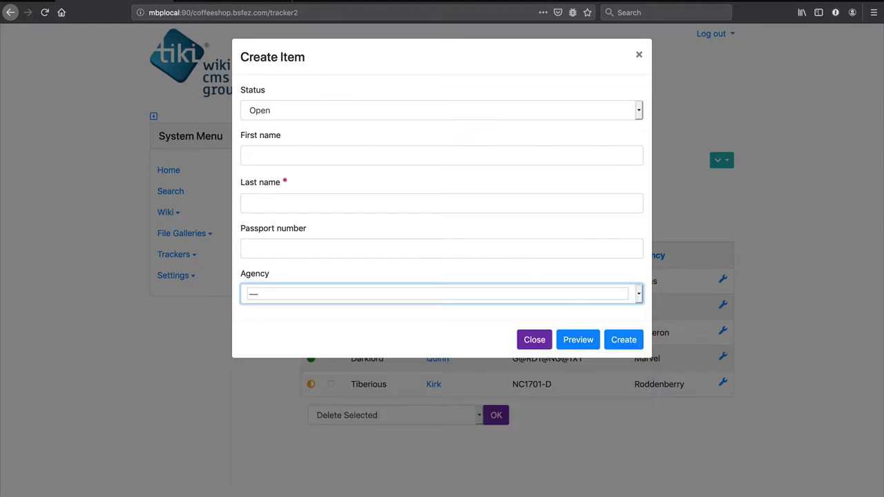
{"action": "left_click", "coordinate": [534, 339]}
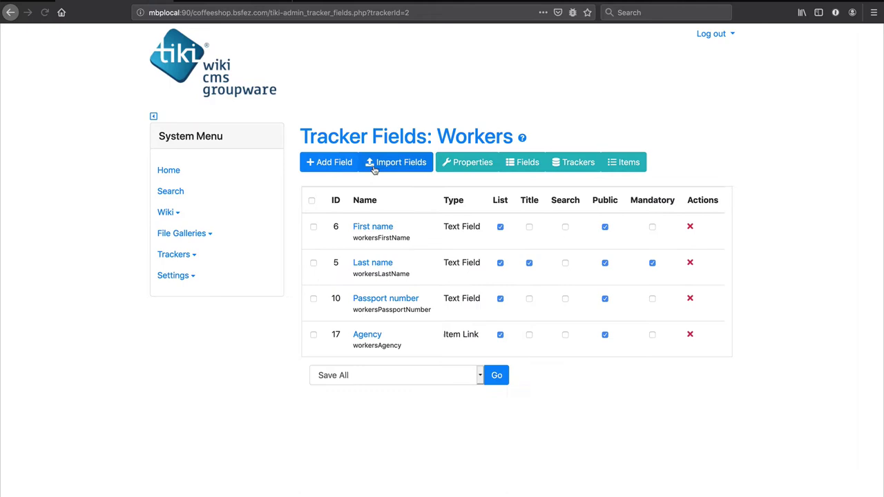
Set Agency's One item per value to 'Display only one item for each label' and save.
{"action": "left_click", "coordinate": [377, 339]}
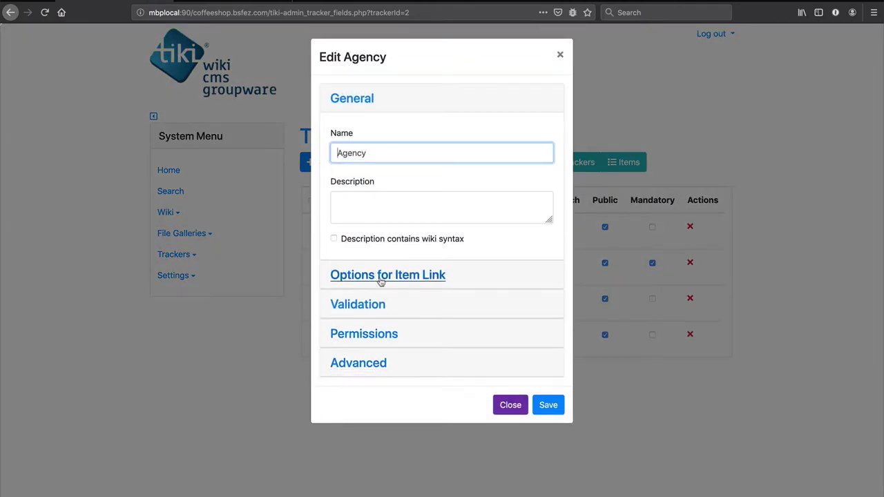
{"action": "left_click", "coordinate": [380, 276]}
{"action": "scroll", "coordinate": [382, 276], "scroll_direction": "down", "scroll_amount": 5}
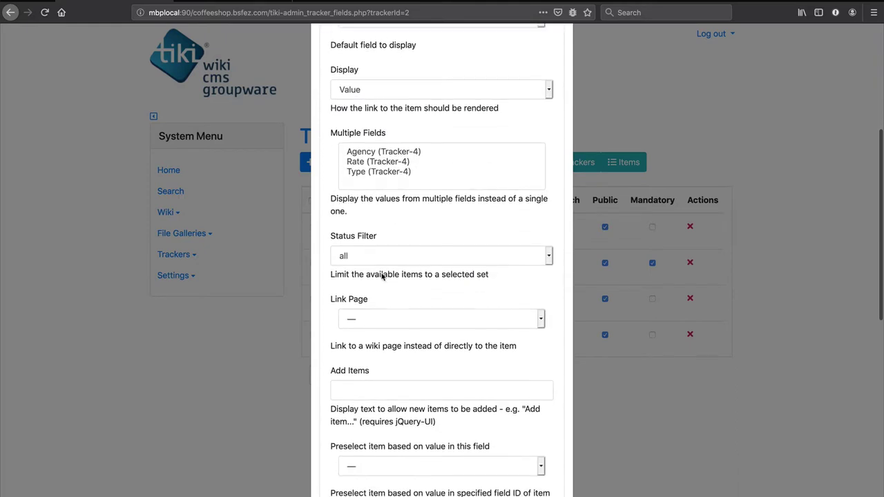
{"action": "scroll", "coordinate": [382, 276], "scroll_direction": "down", "scroll_amount": 5}
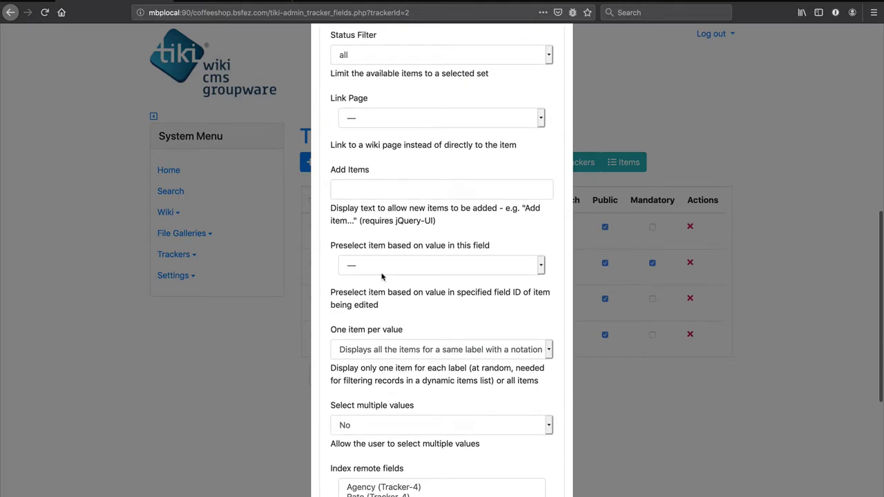
{"action": "left_click", "coordinate": [385, 353]}
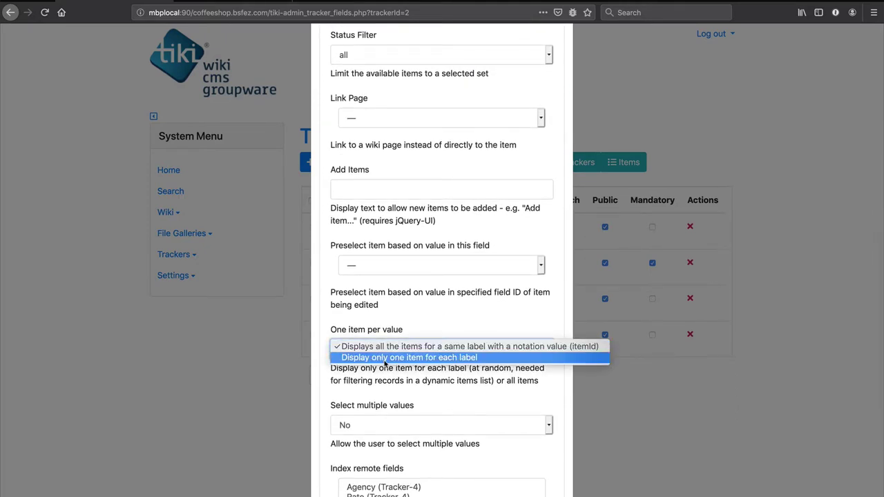
{"action": "left_click", "coordinate": [385, 357]}
{"action": "scroll", "coordinate": [418, 389], "scroll_direction": "down", "scroll_amount": 7}
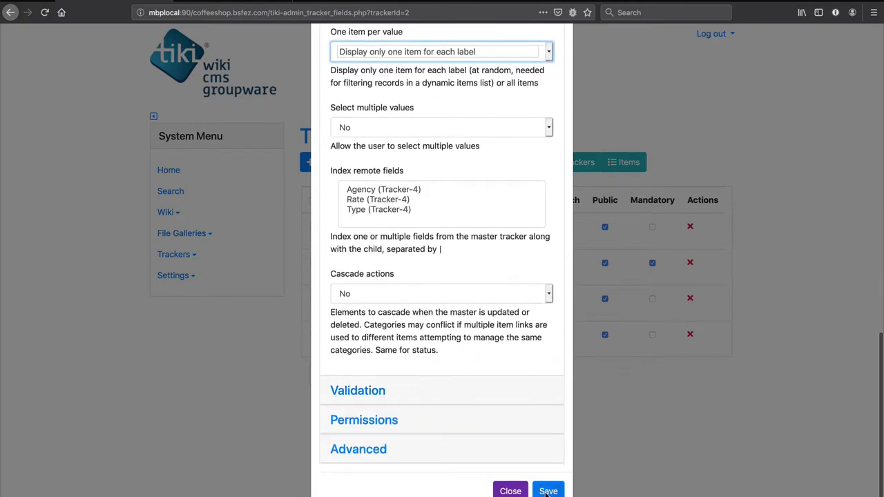
{"action": "left_click", "coordinate": [547, 491]}
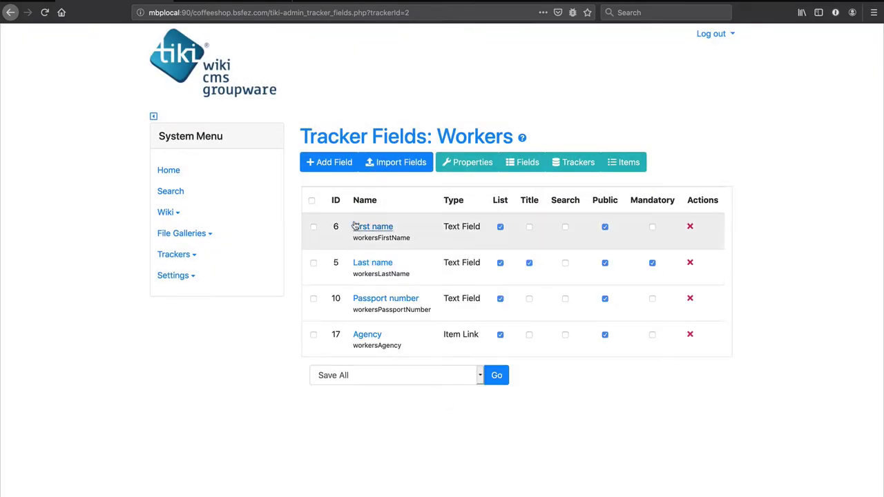
Create a Workers item with first name, last name and passport number, agency Lucas.
{"action": "left_click", "coordinate": [621, 164]}
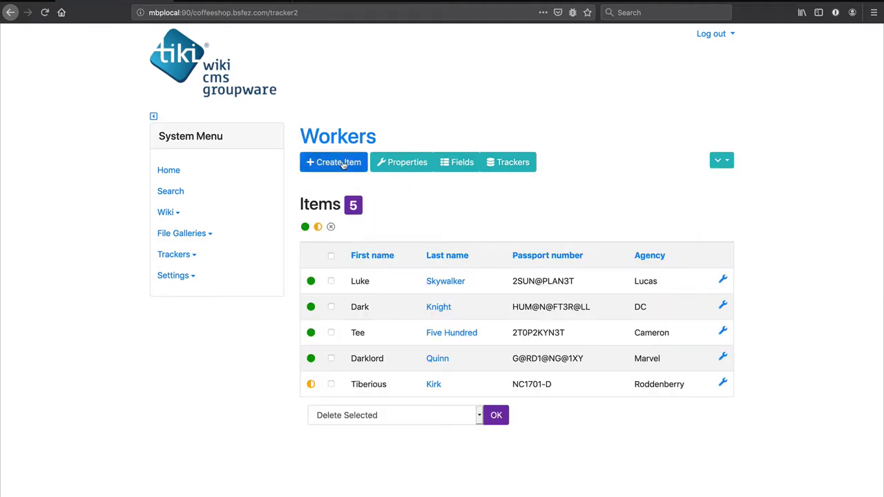
{"action": "left_click", "coordinate": [342, 164]}
{"action": "left_click", "coordinate": [318, 157]}
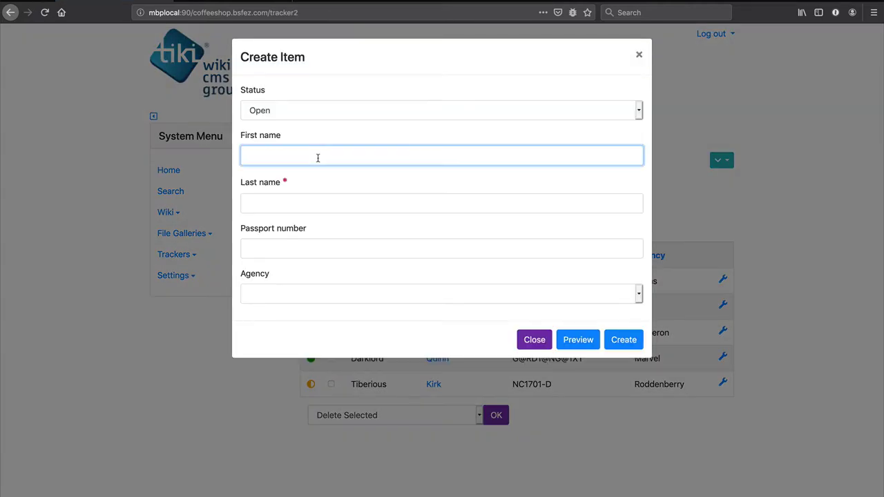
{"action": "type", "text": "Darth"}
{"action": "key", "text": "Tab"}
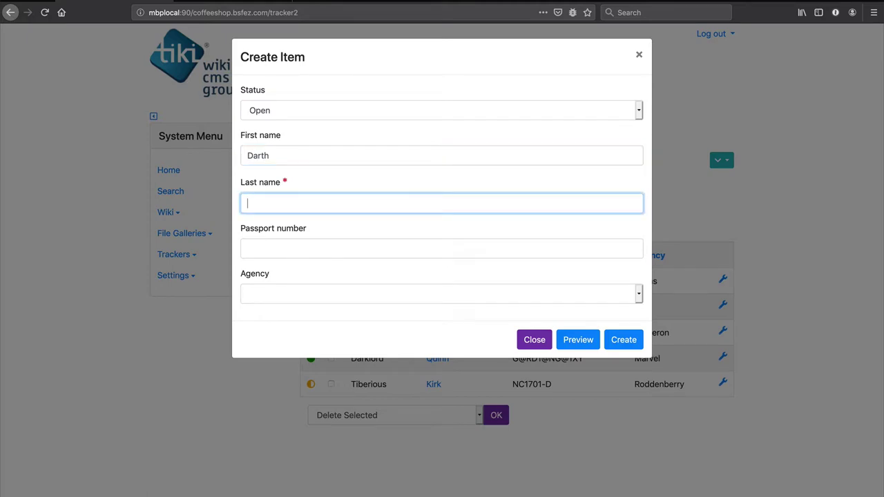
{"action": "left_click", "coordinate": [299, 242]}
{"action": "type", "text": "1@MU47H3R"}
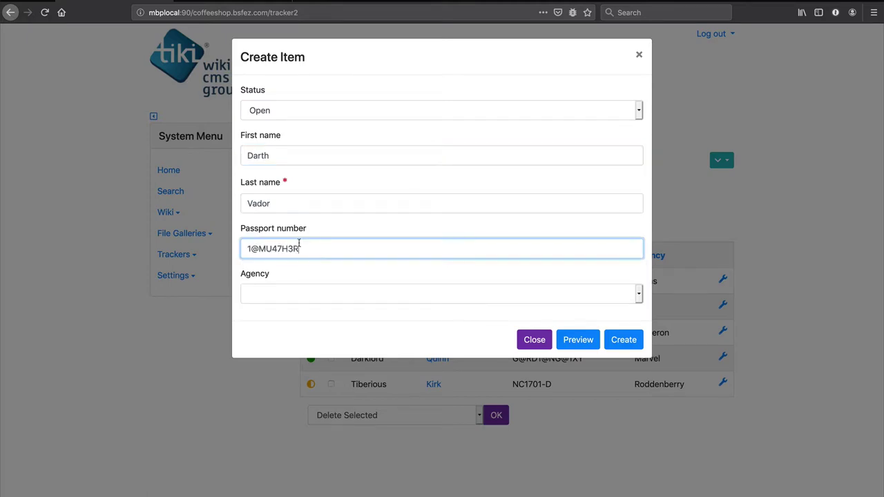
{"action": "left_click", "coordinate": [270, 296]}
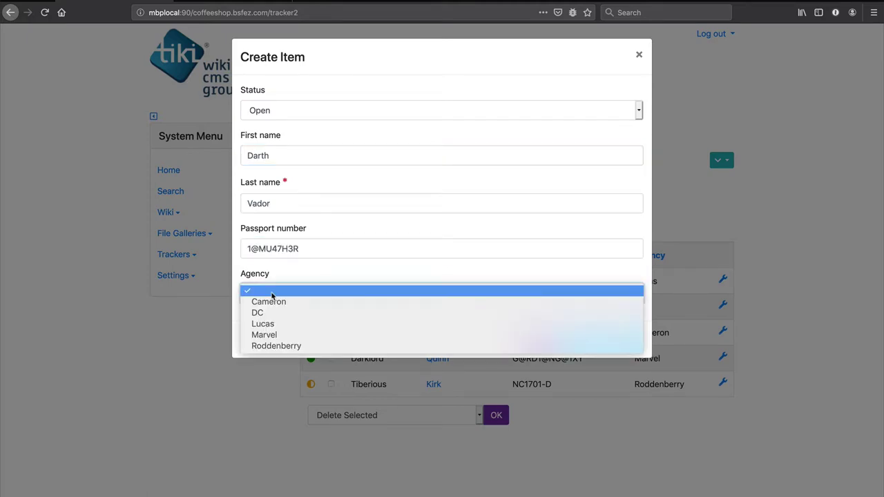
{"action": "left_click", "coordinate": [270, 327]}
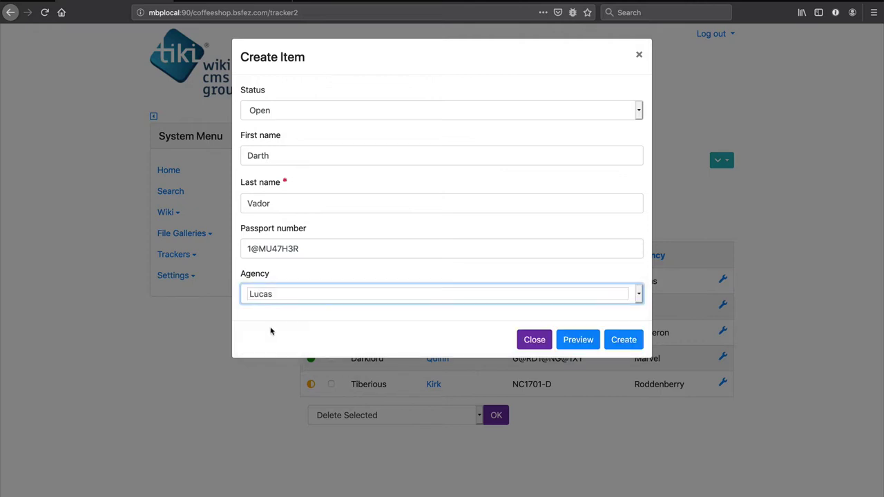
{"action": "left_click", "coordinate": [624, 340]}
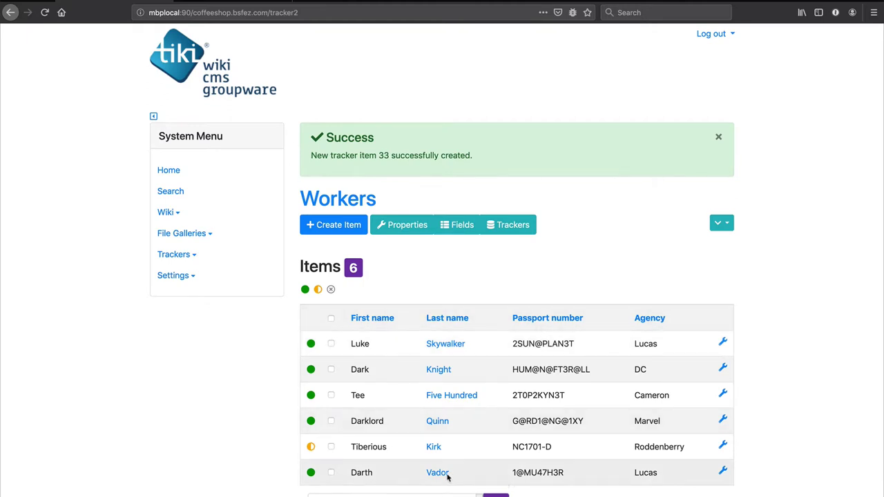
{"action": "left_click", "coordinate": [501, 234]}
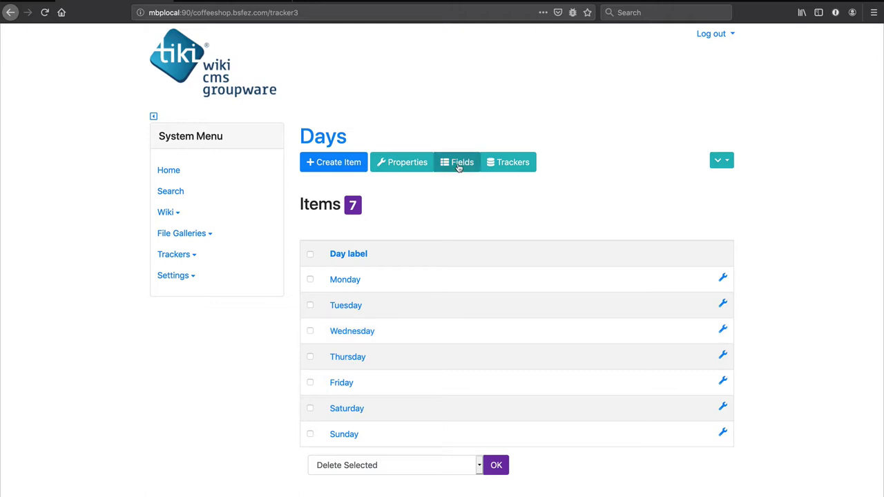
Go back to the trackers list and open the Rates tracker's field definitions.
{"action": "left_click", "coordinate": [502, 163]}
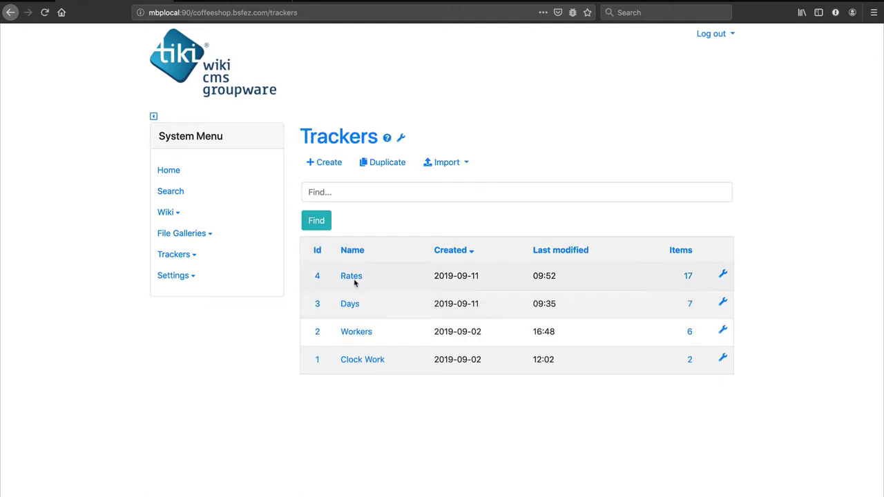
{"action": "mouse_move", "coordinate": [377, 280]}
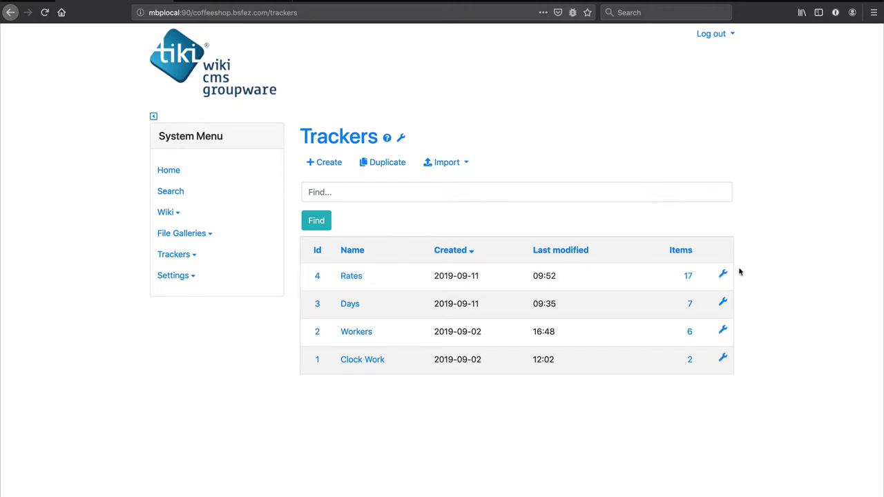
{"action": "mouse_move", "coordinate": [723, 276]}
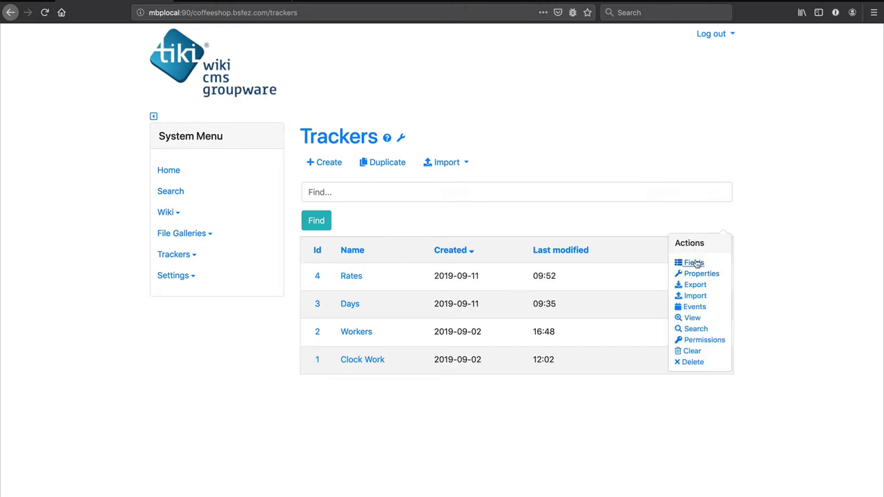
{"action": "left_click", "coordinate": [694, 264]}
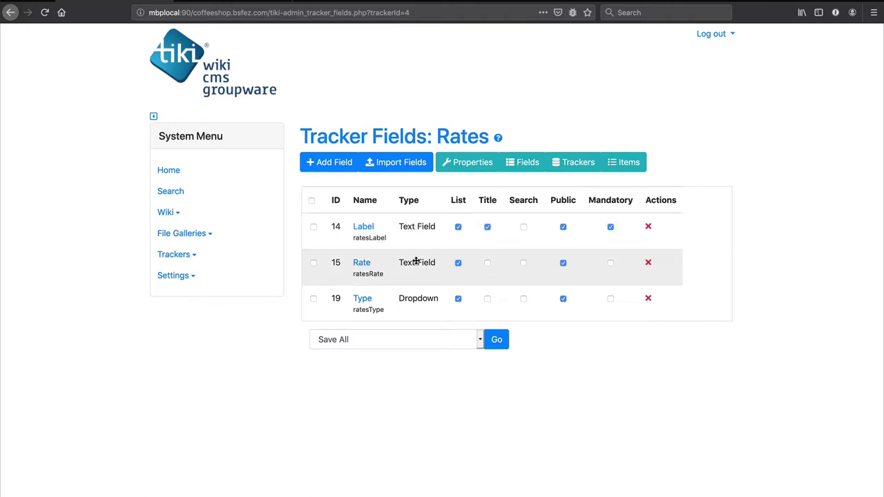
Browse the items stored in Rates, then return to the trackers list.
{"action": "left_click", "coordinate": [627, 162]}
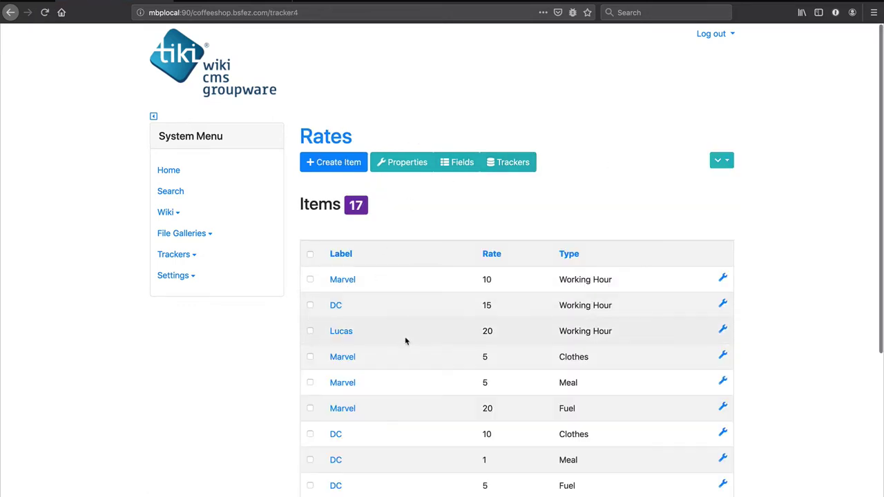
{"action": "scroll", "coordinate": [405, 341], "scroll_direction": "down", "scroll_amount": 5}
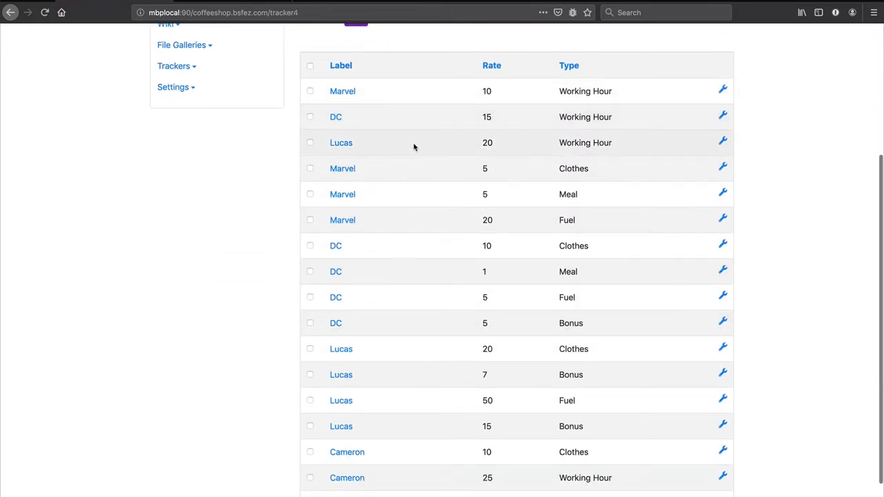
{"action": "scroll", "coordinate": [409, 442], "scroll_direction": "up", "scroll_amount": 5}
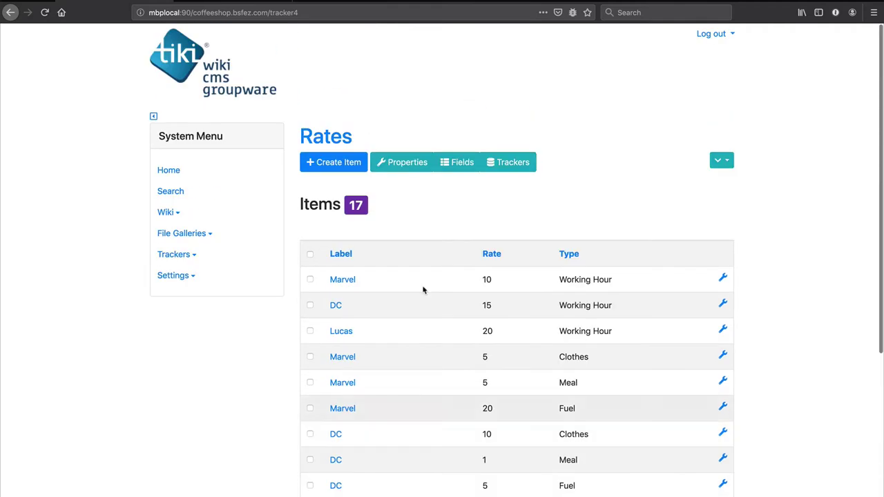
{"action": "left_click", "coordinate": [514, 163]}
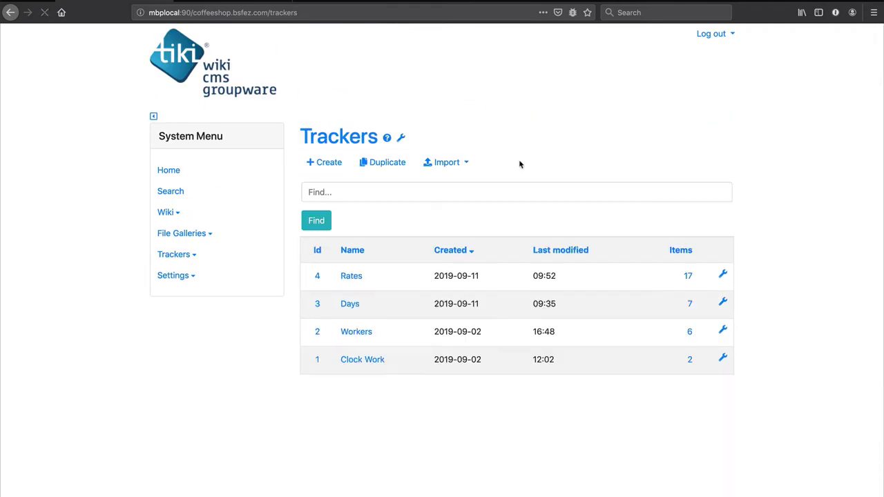
{"action": "left_click", "coordinate": [719, 365]}
Review the Clock Work Name field's Item Link settings pointing to Workers, and save.
{"action": "left_click", "coordinate": [696, 266]}
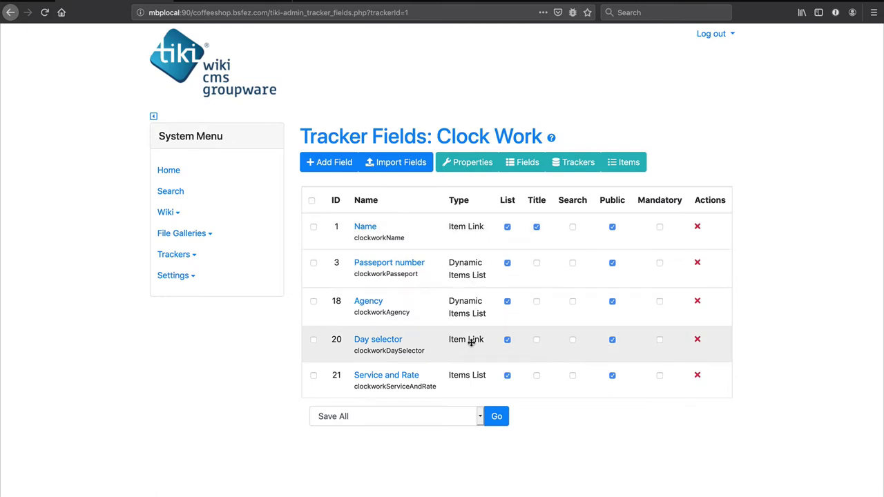
{"action": "left_click", "coordinate": [374, 230]}
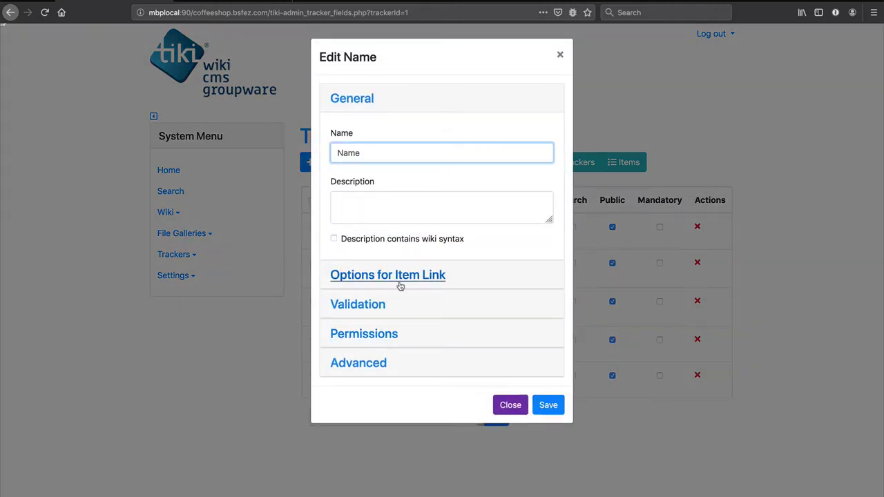
{"action": "left_click", "coordinate": [396, 282]}
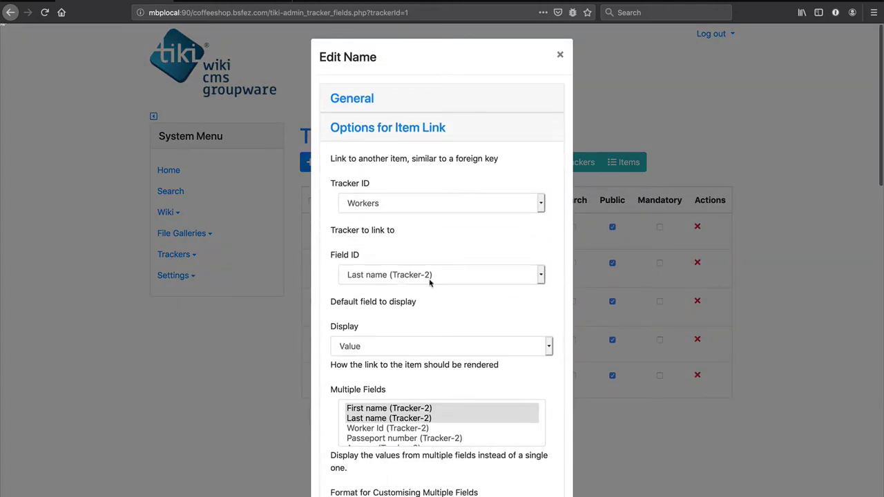
{"action": "scroll", "coordinate": [433, 329], "scroll_direction": "down", "scroll_amount": 1}
{"action": "scroll", "coordinate": [433, 329], "scroll_direction": "down", "scroll_amount": 2}
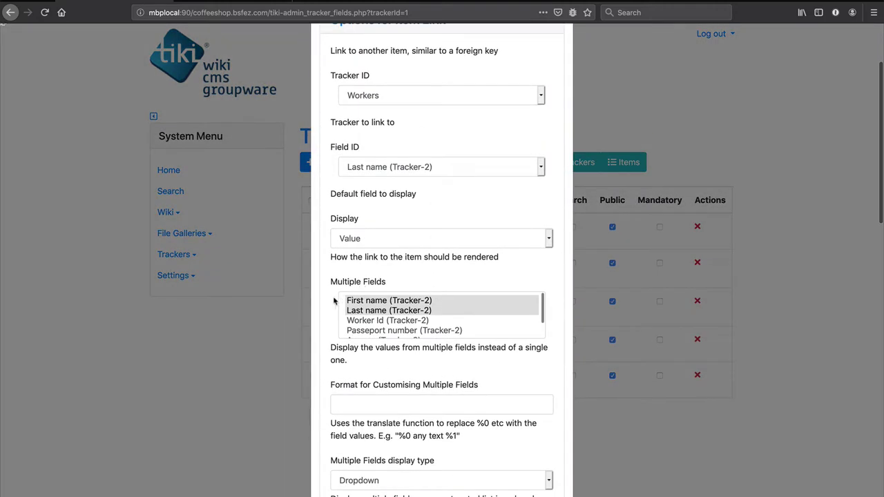
{"action": "scroll", "coordinate": [391, 402], "scroll_direction": "down", "scroll_amount": 7}
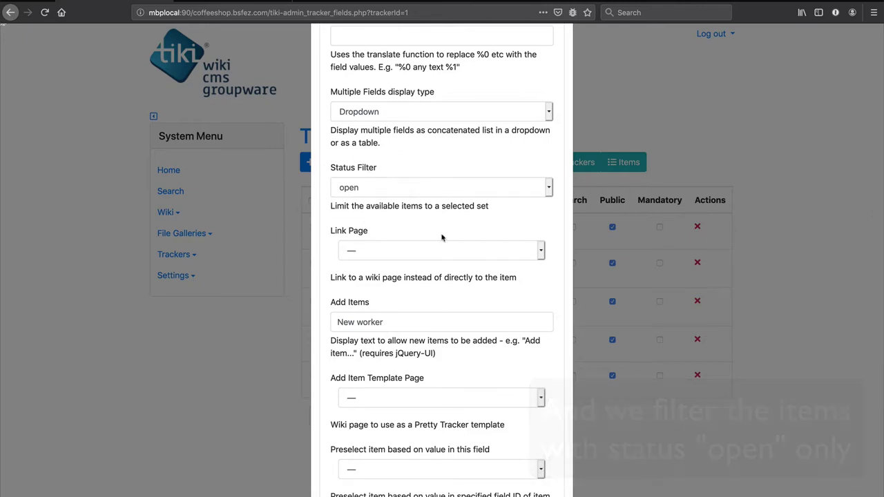
{"action": "scroll", "coordinate": [509, 351], "scroll_direction": "down", "scroll_amount": 1}
{"action": "scroll", "coordinate": [509, 351], "scroll_direction": "down", "scroll_amount": 10}
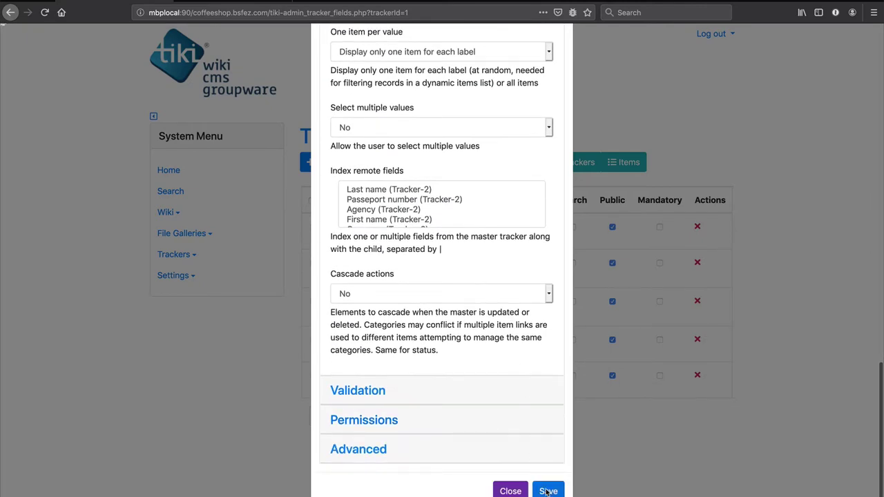
{"action": "left_click", "coordinate": [547, 491]}
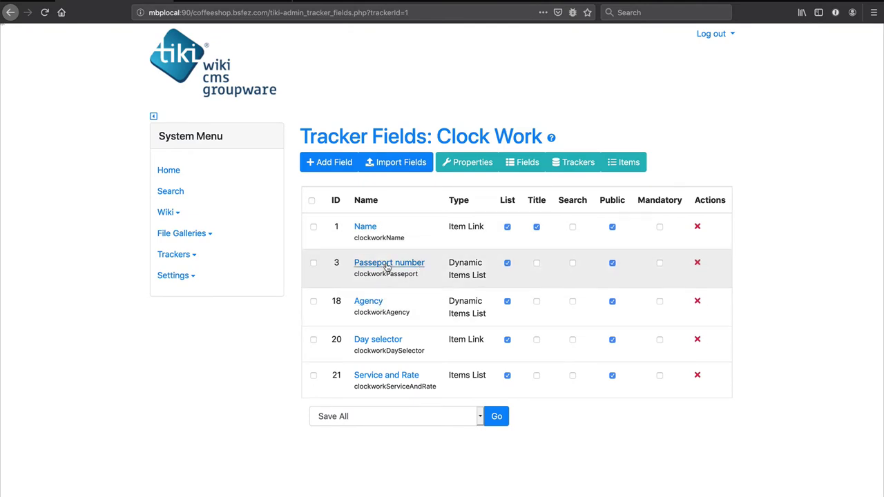
Review the Passeport number field's dynamic list options.
{"action": "left_click", "coordinate": [387, 265]}
{"action": "left_click", "coordinate": [390, 272]}
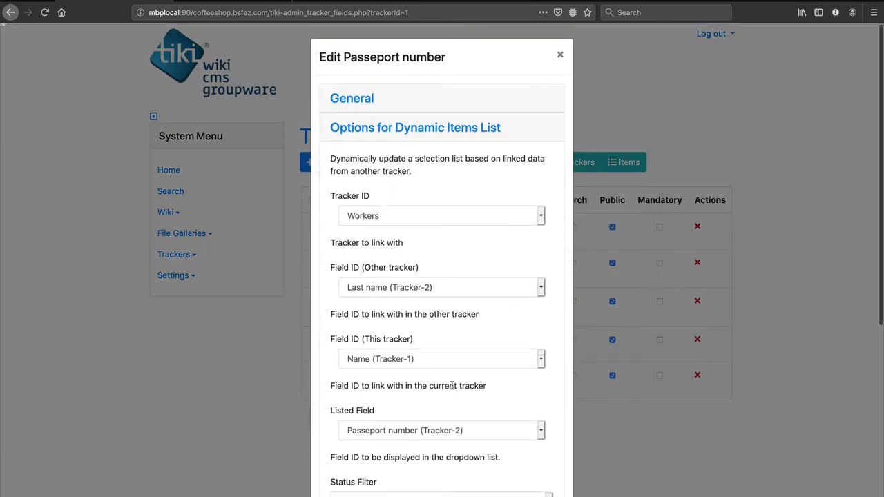
{"action": "scroll", "coordinate": [452, 386], "scroll_direction": "down", "scroll_amount": 2}
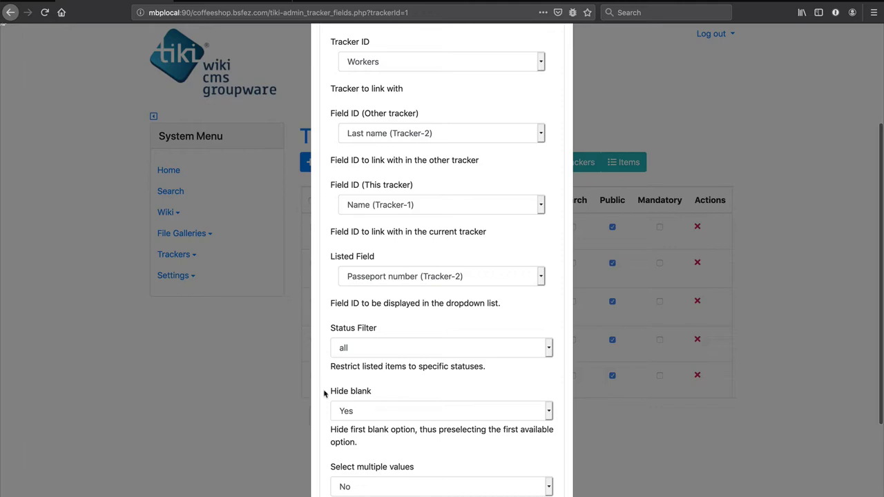
{"action": "scroll", "coordinate": [374, 370], "scroll_direction": "down", "scroll_amount": 2}
{"action": "left_click", "coordinate": [508, 487]}
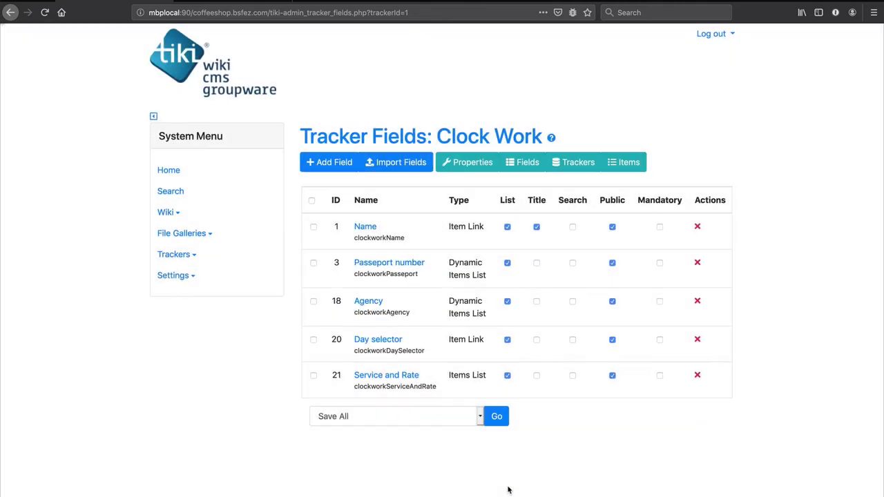
Review the Agency field's dynamic list options.
{"action": "left_click", "coordinate": [378, 301]}
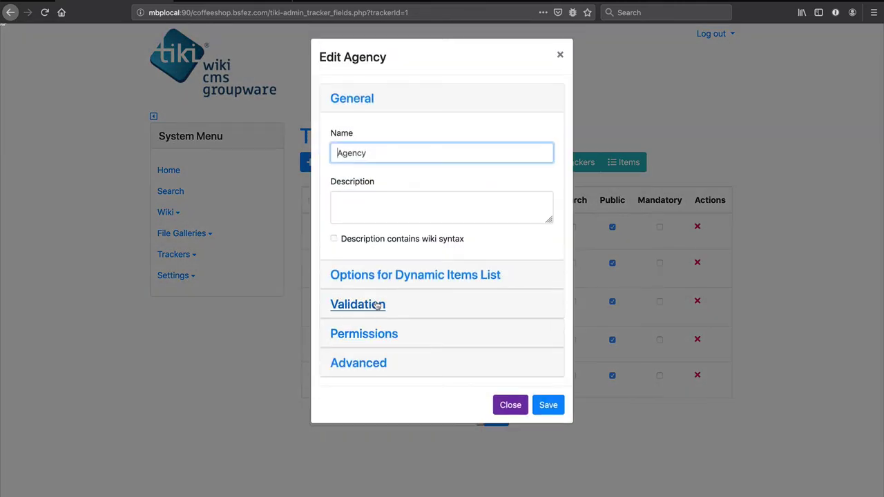
{"action": "left_click", "coordinate": [380, 277]}
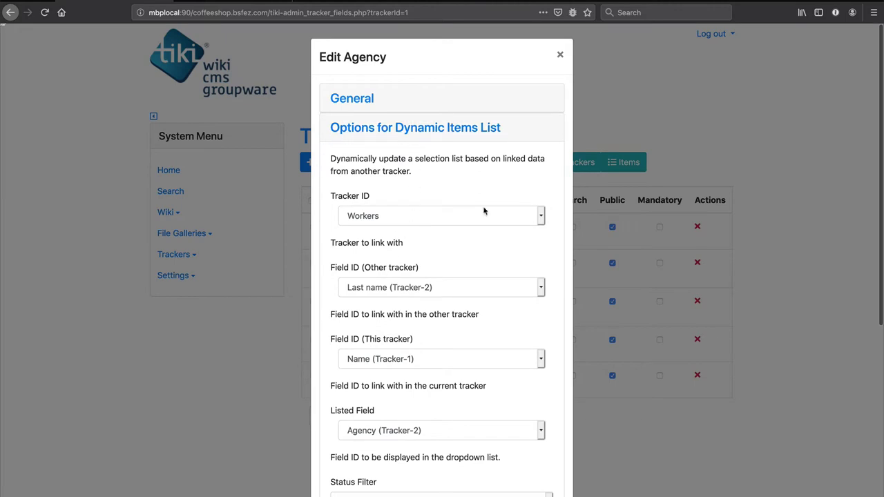
{"action": "scroll", "coordinate": [394, 401], "scroll_direction": "down", "scroll_amount": 2}
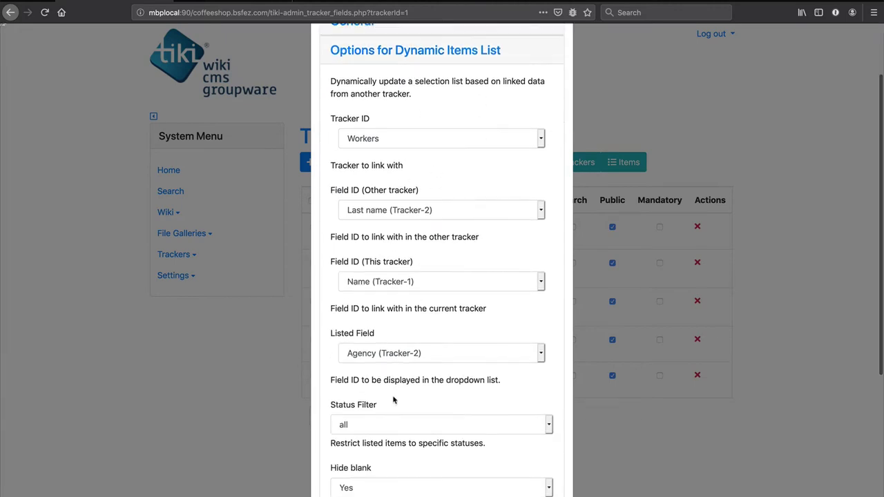
{"action": "scroll", "coordinate": [394, 400], "scroll_direction": "down", "scroll_amount": 2}
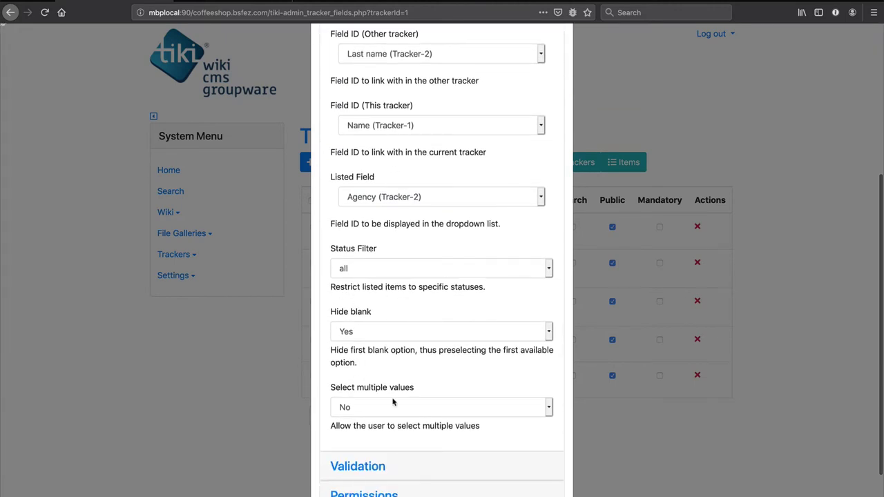
{"action": "scroll", "coordinate": [393, 404], "scroll_direction": "down", "scroll_amount": 2}
{"action": "left_click", "coordinate": [519, 491]}
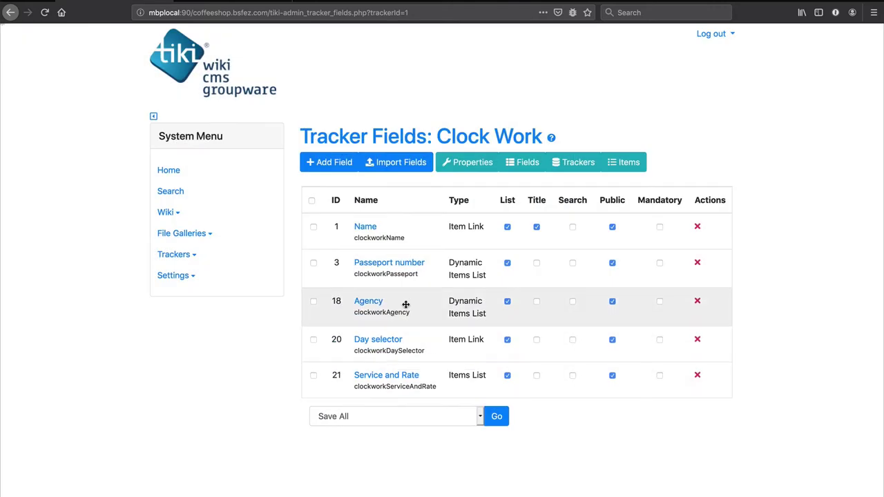
Review the Day selector field's item link options without saving.
{"action": "left_click", "coordinate": [390, 341]}
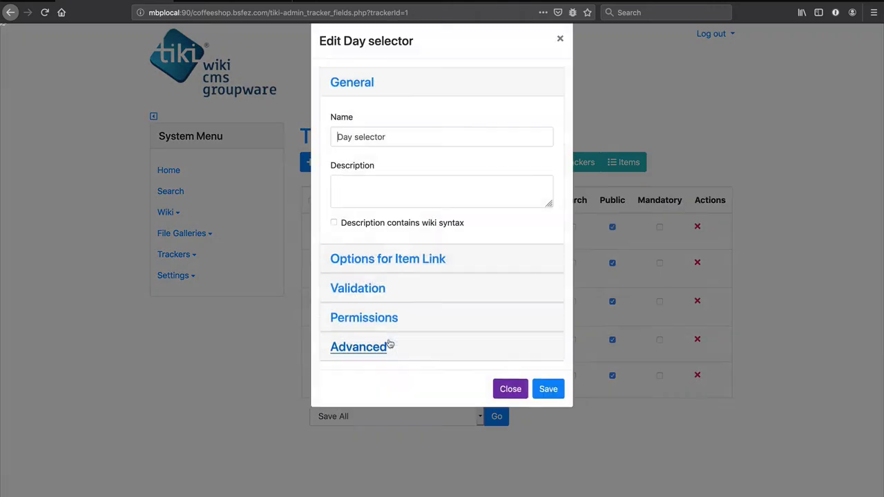
{"action": "left_click", "coordinate": [393, 276]}
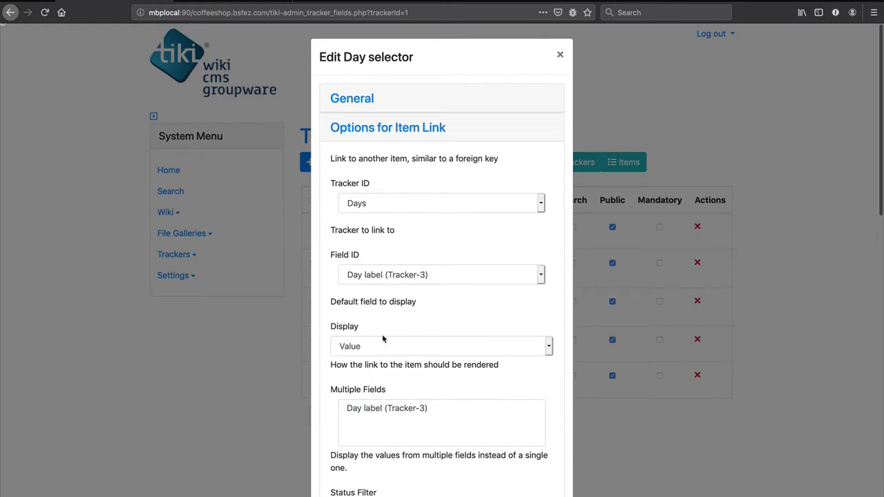
{"action": "scroll", "coordinate": [383, 338], "scroll_direction": "down", "scroll_amount": 5}
{"action": "scroll", "coordinate": [383, 339], "scroll_direction": "down", "scroll_amount": 4}
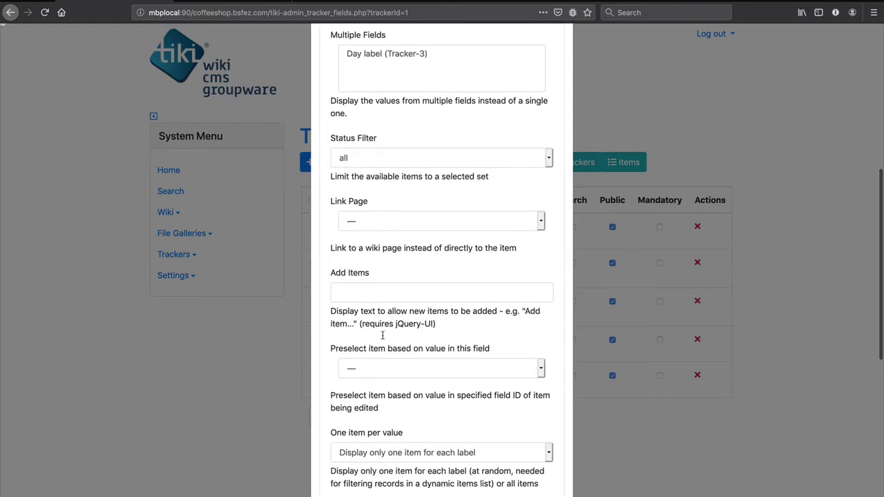
{"action": "scroll", "coordinate": [383, 338], "scroll_direction": "down", "scroll_amount": 6}
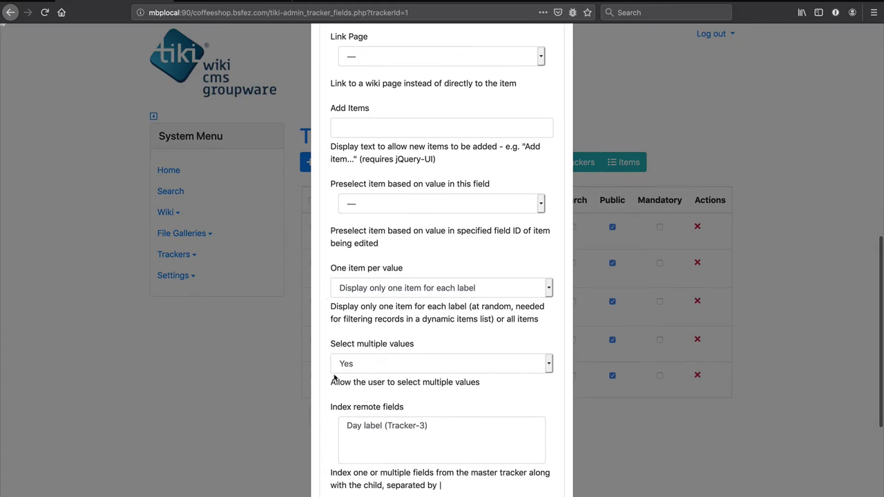
{"action": "scroll", "coordinate": [364, 387], "scroll_direction": "down", "scroll_amount": 5}
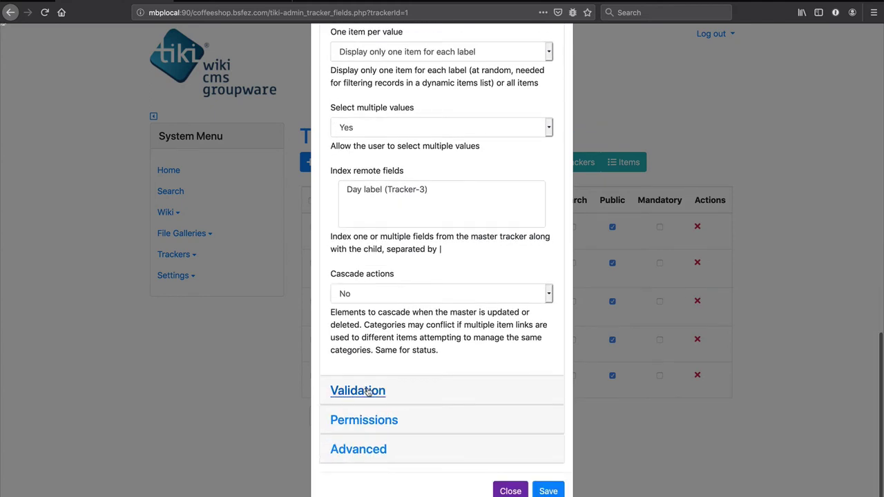
{"action": "left_click", "coordinate": [509, 488]}
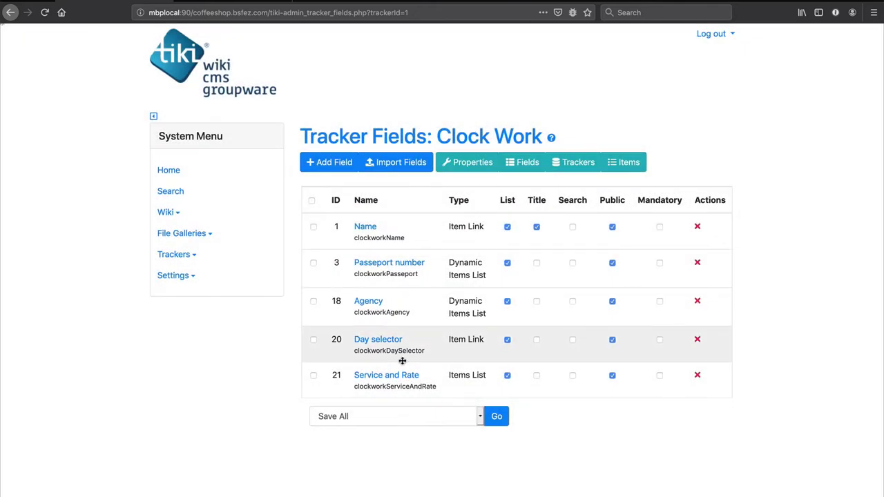
Review the Service and Rate field's items list options, then close the settings.
{"action": "left_click", "coordinate": [407, 380]}
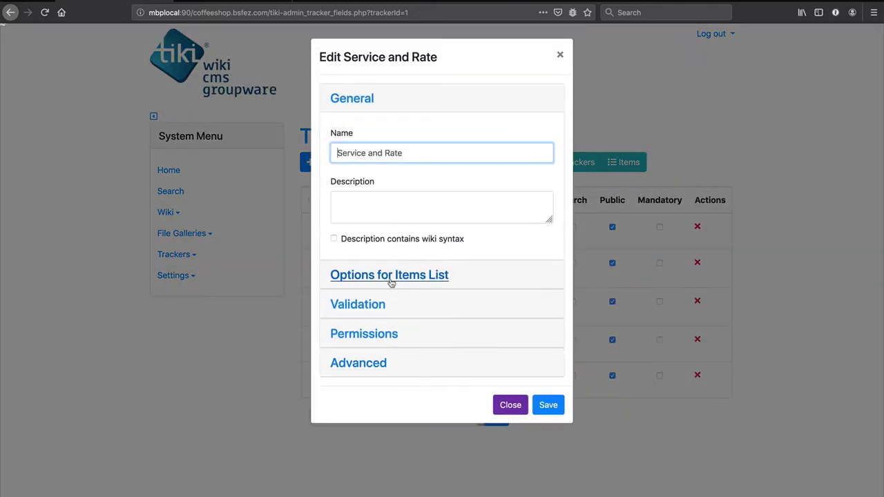
{"action": "left_click", "coordinate": [390, 280]}
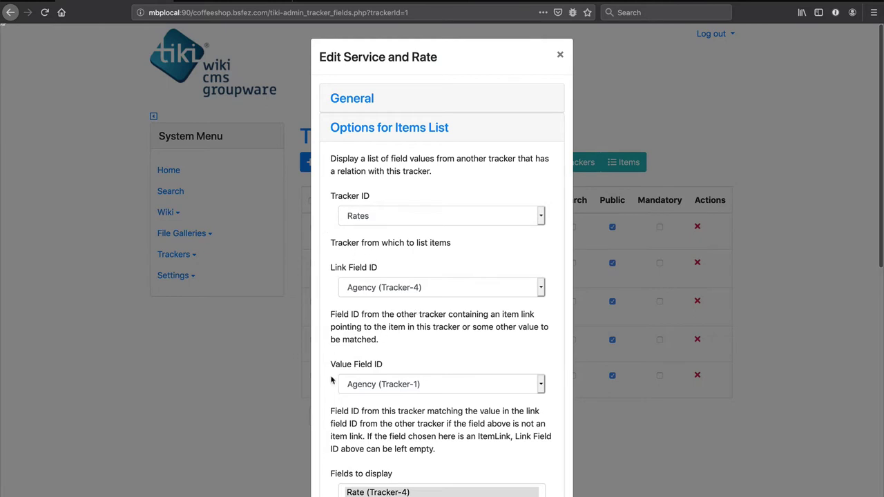
{"action": "scroll", "coordinate": [423, 400], "scroll_direction": "down", "scroll_amount": 5}
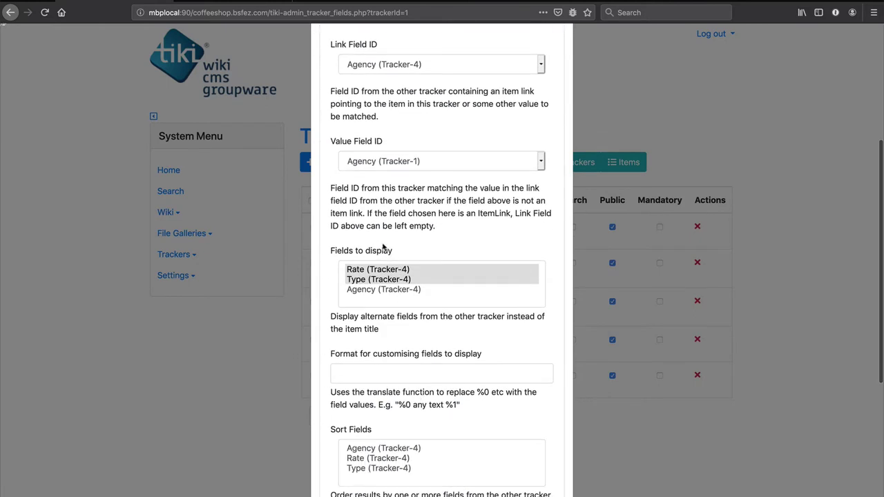
{"action": "scroll", "coordinate": [387, 379], "scroll_direction": "down", "scroll_amount": 6}
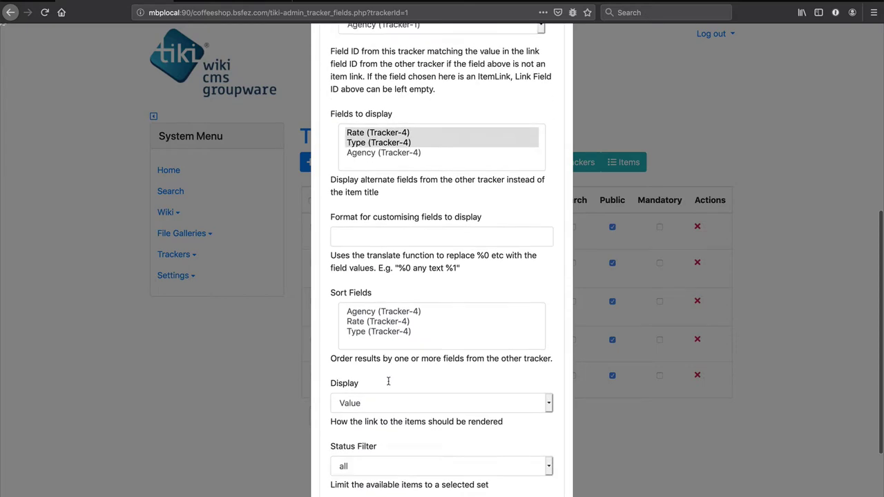
{"action": "left_click", "coordinate": [511, 491]}
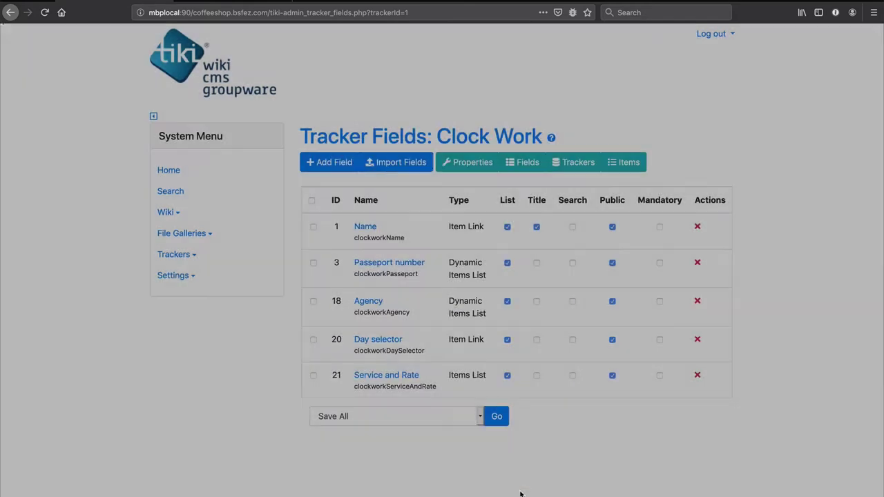
Start a new Clock Work item and pick Luke Skywalker as its worker.
{"action": "left_click", "coordinate": [616, 170]}
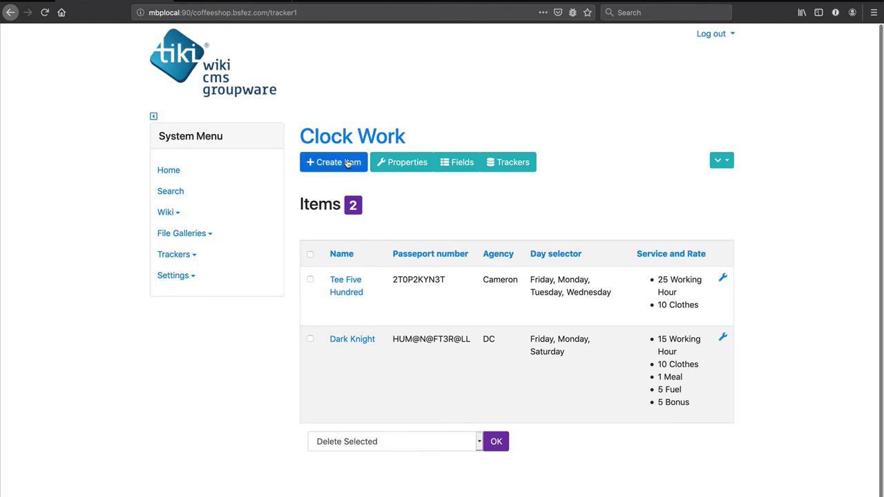
{"action": "left_click", "coordinate": [347, 162]}
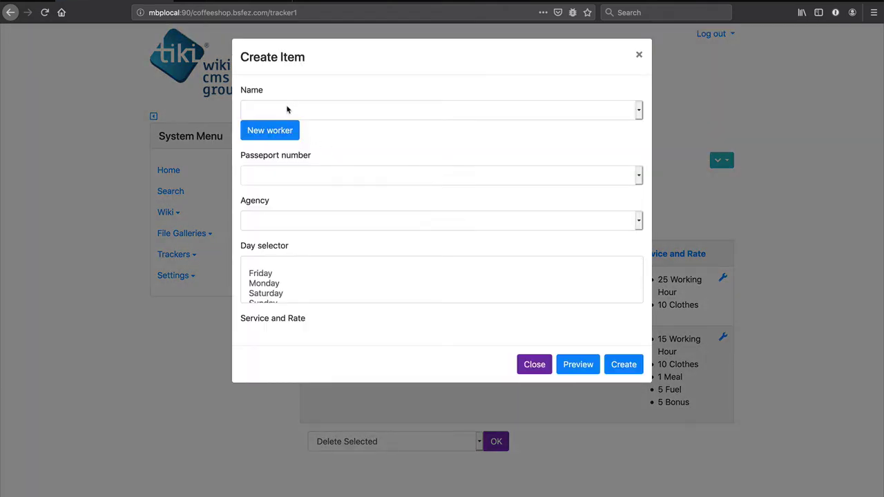
{"action": "left_click", "coordinate": [287, 109]}
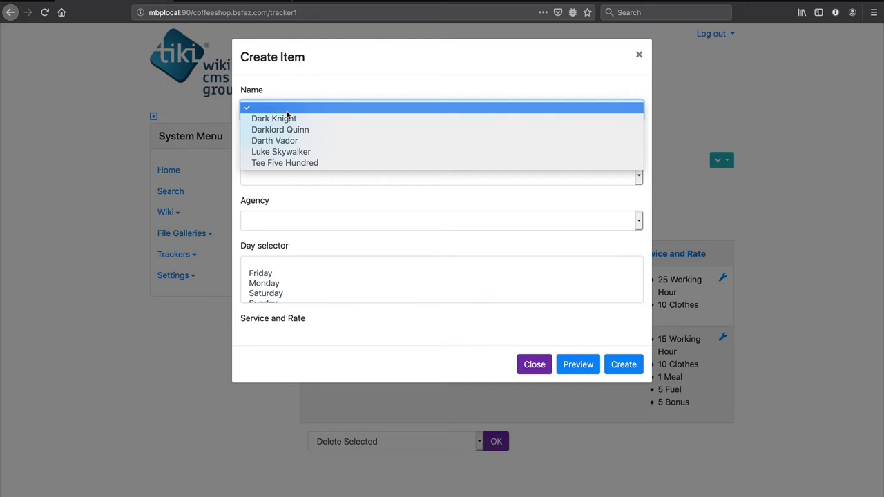
{"action": "left_click", "coordinate": [281, 151]}
Open and cancel the New worker form, then switch the worker to Dark Knight.
{"action": "left_click", "coordinate": [284, 130]}
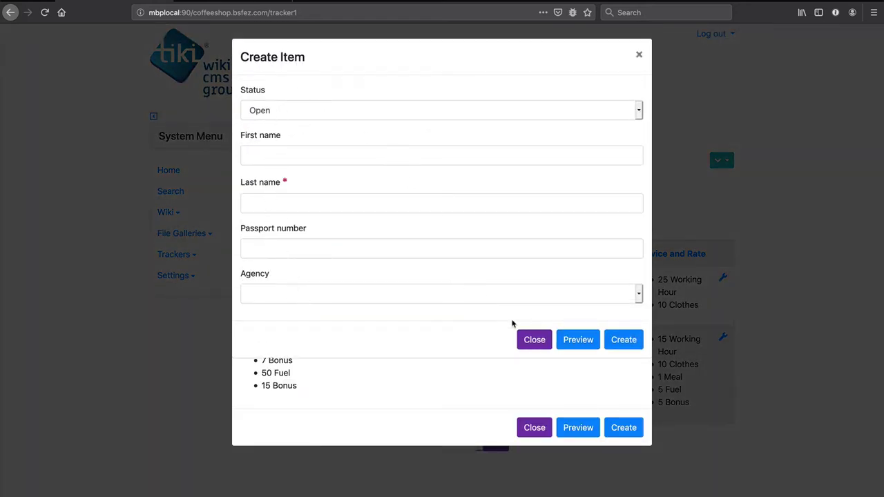
{"action": "left_click", "coordinate": [531, 339]}
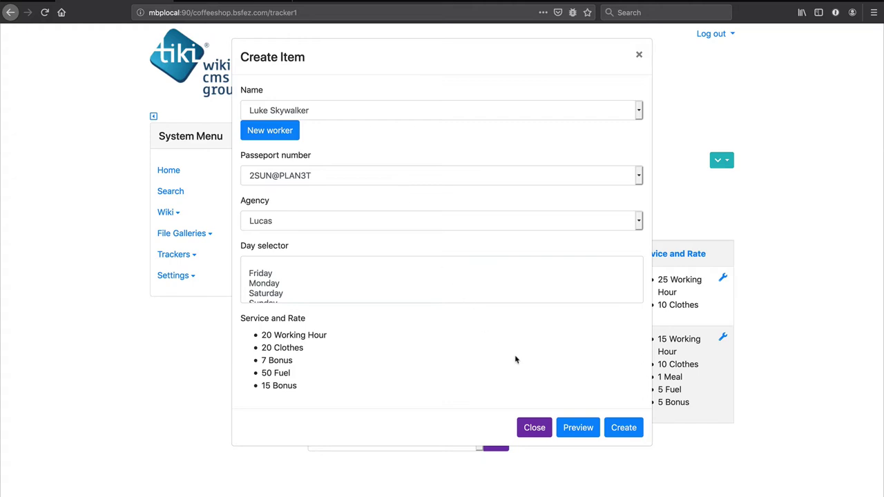
{"action": "left_click", "coordinate": [297, 109]}
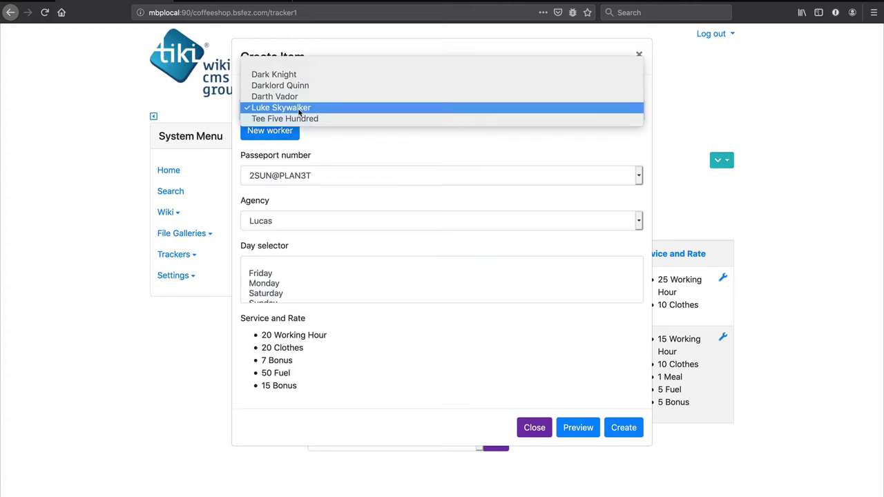
{"action": "left_click", "coordinate": [298, 76]}
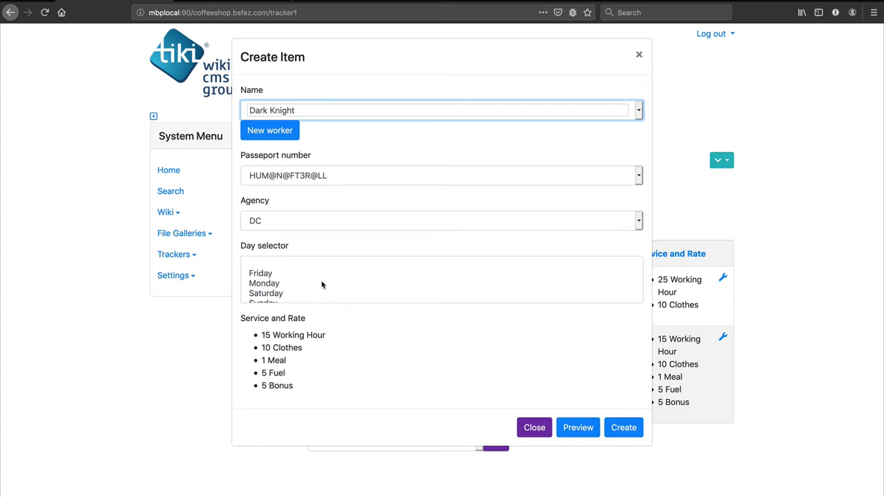
Select Monday, Sunday and Thursday as working days and create the Dark Knight item.
{"action": "scroll", "coordinate": [322, 285], "scroll_direction": "down", "scroll_amount": 1}
{"action": "left_click", "coordinate": [282, 272]}
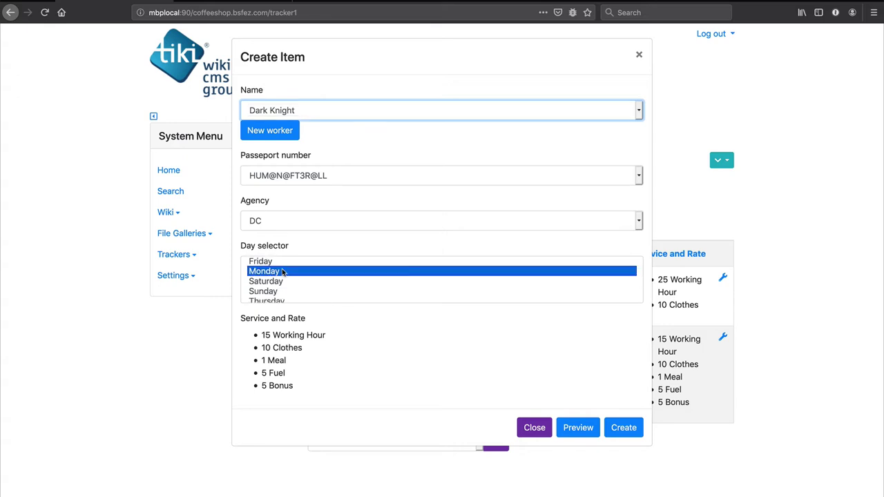
{"action": "left_click", "coordinate": [283, 291], "text": "super"}
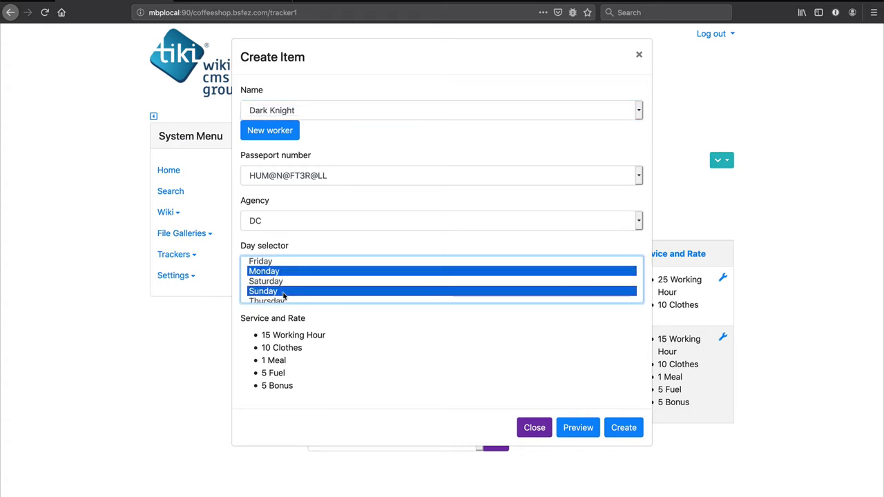
{"action": "left_click", "coordinate": [284, 299], "text": "super"}
{"action": "scroll", "coordinate": [323, 276], "scroll_direction": "down", "scroll_amount": 2}
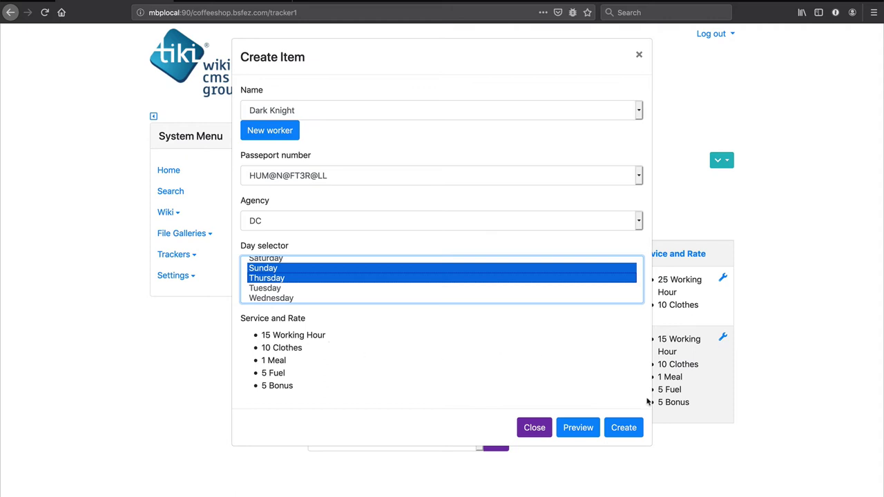
{"action": "left_click", "coordinate": [630, 431]}
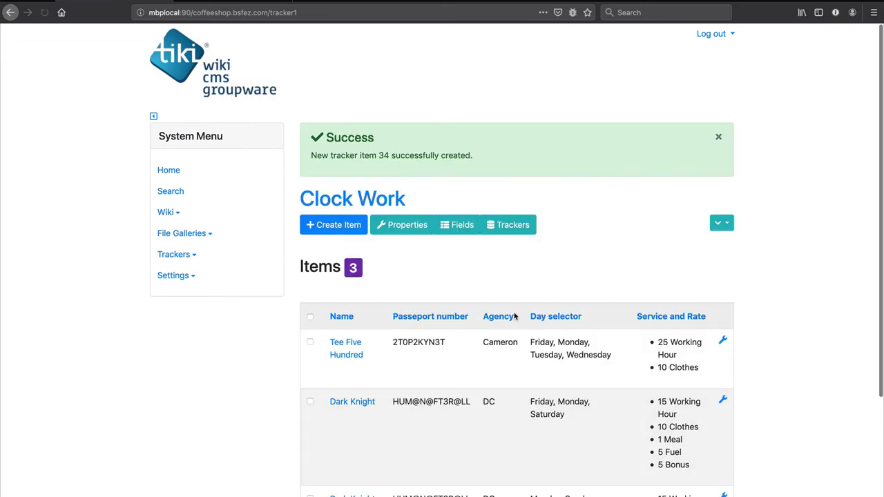
Scroll the kindergarten Admin-Dashboard to see the Children and Parents, Payments and Employees links.
{"action": "scroll", "coordinate": [514, 316], "scroll_direction": "down", "scroll_amount": 5}
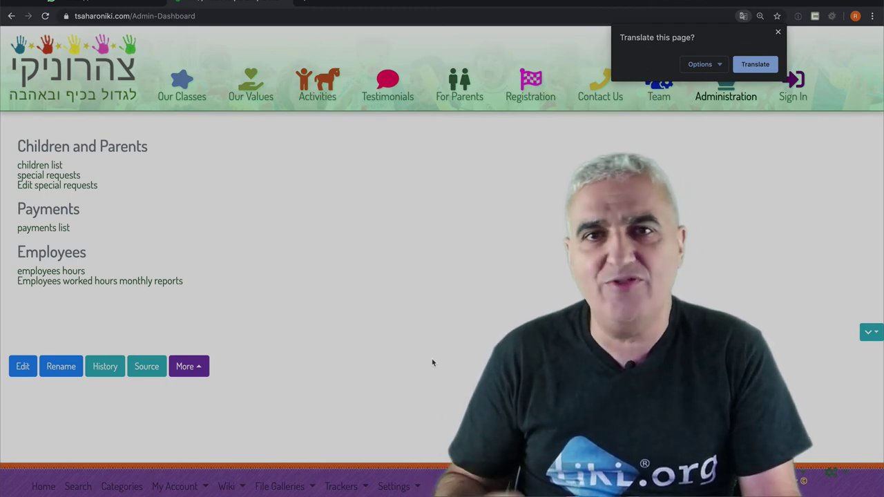
Dismiss the Translate popup, browse the kindergarten payments list, then return to Administration.
{"action": "left_click", "coordinate": [778, 33]}
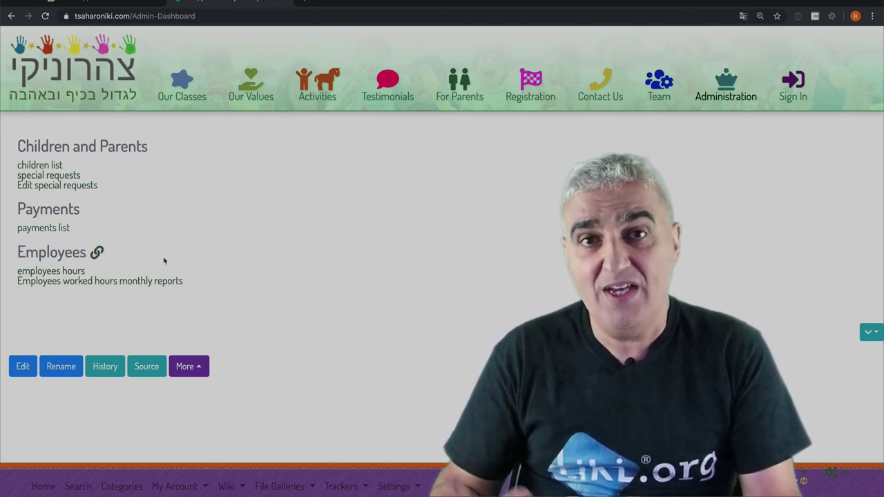
{"action": "left_click", "coordinate": [58, 228]}
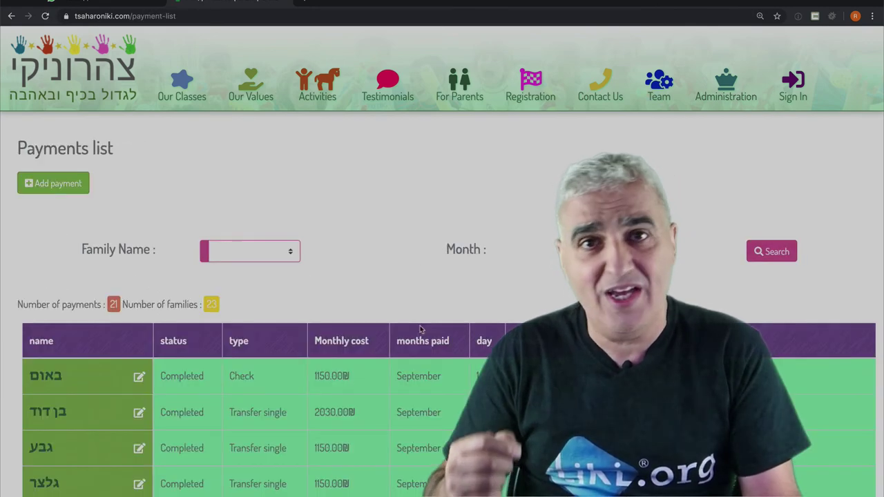
{"action": "scroll", "coordinate": [419, 267], "scroll_direction": "down", "scroll_amount": 5}
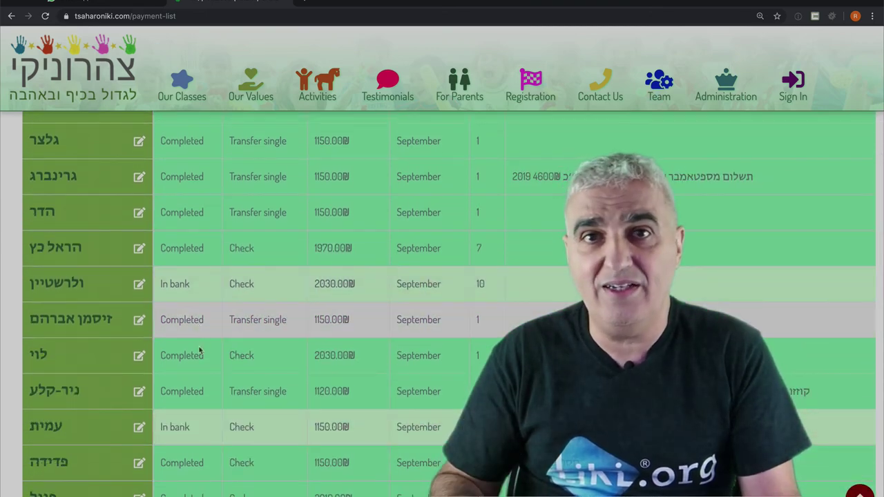
{"action": "scroll", "coordinate": [200, 347], "scroll_direction": "down", "scroll_amount": 3}
{"action": "scroll", "coordinate": [475, 208], "scroll_direction": "up", "scroll_amount": 7}
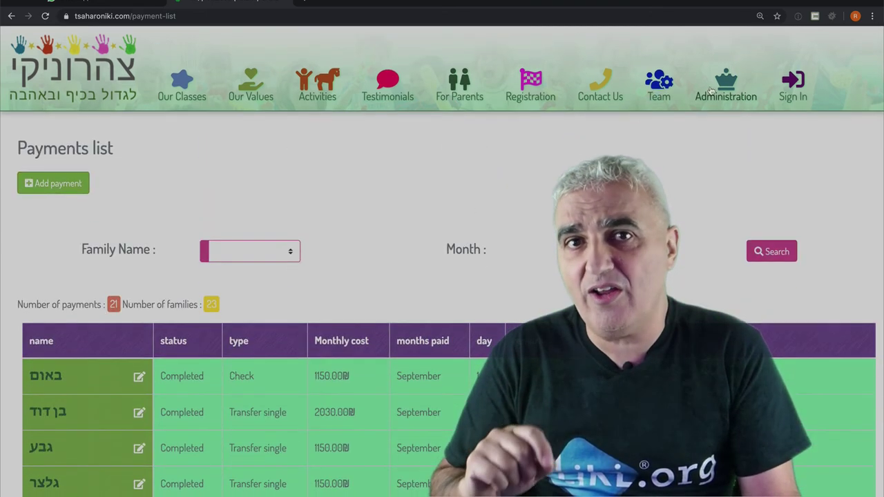
{"action": "left_click", "coordinate": [726, 86]}
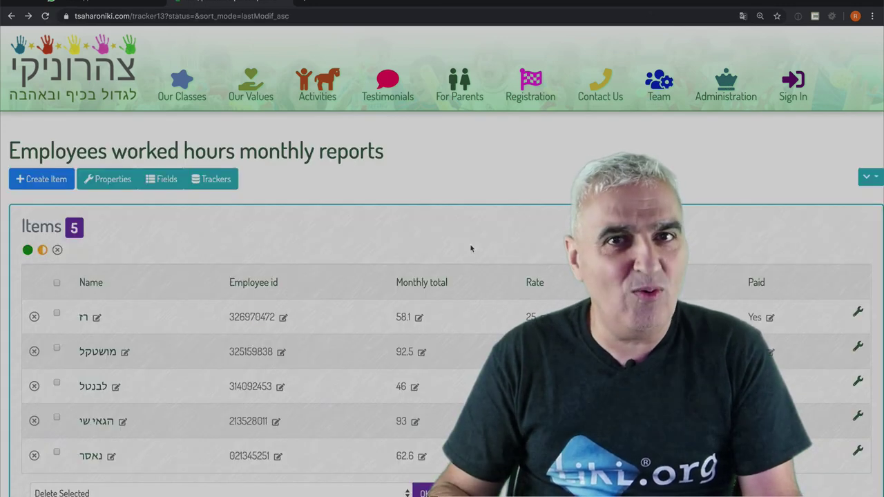
Browse the Employees worked hours tracker's fields, including Monthly total and Total to pay.
{"action": "left_click", "coordinate": [163, 181]}
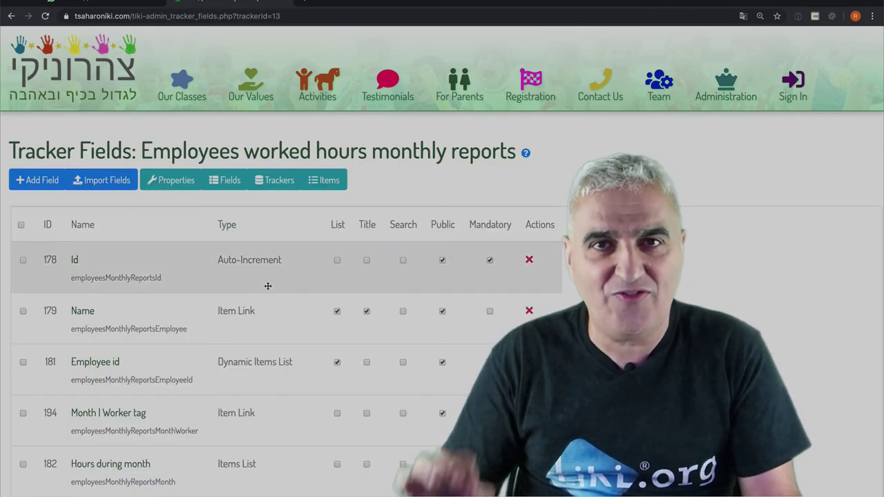
{"action": "scroll", "coordinate": [282, 330], "scroll_direction": "down", "scroll_amount": 2}
{"action": "scroll", "coordinate": [276, 311], "scroll_direction": "down", "scroll_amount": 1}
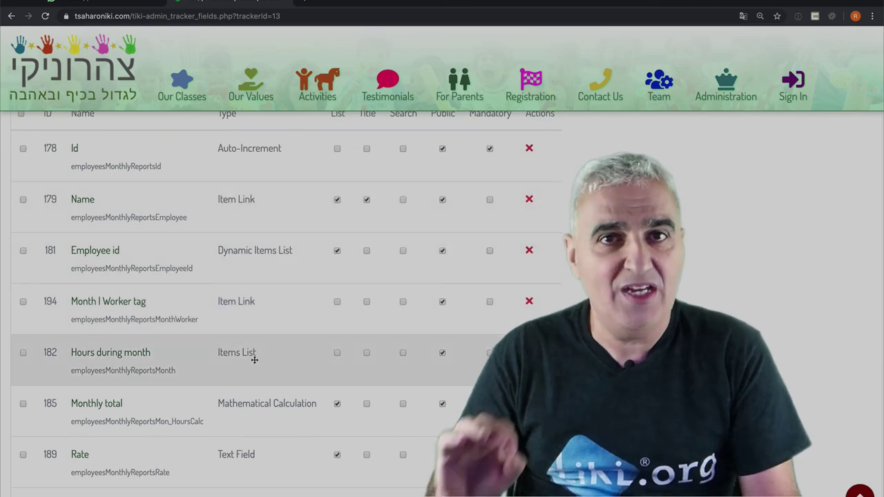
{"action": "scroll", "coordinate": [255, 369], "scroll_direction": "down", "scroll_amount": 1}
{"action": "scroll", "coordinate": [255, 373], "scroll_direction": "down", "scroll_amount": 2}
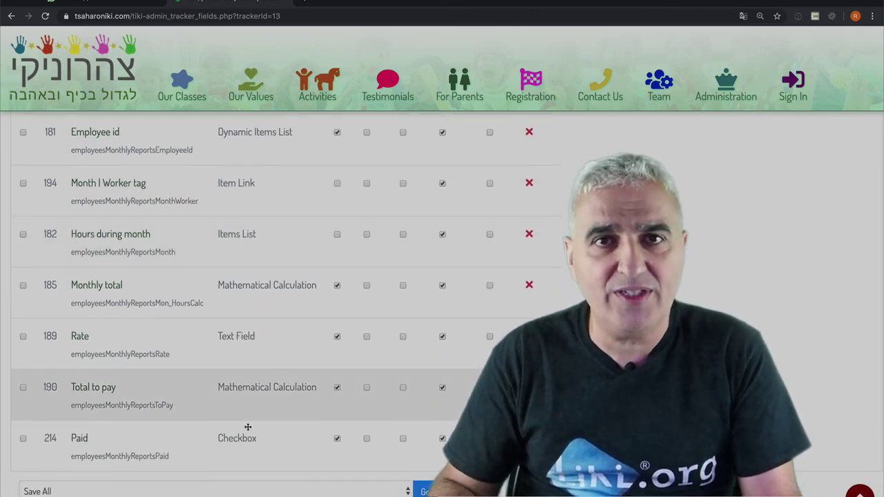
{"action": "scroll", "coordinate": [234, 241], "scroll_direction": "up", "scroll_amount": 4}
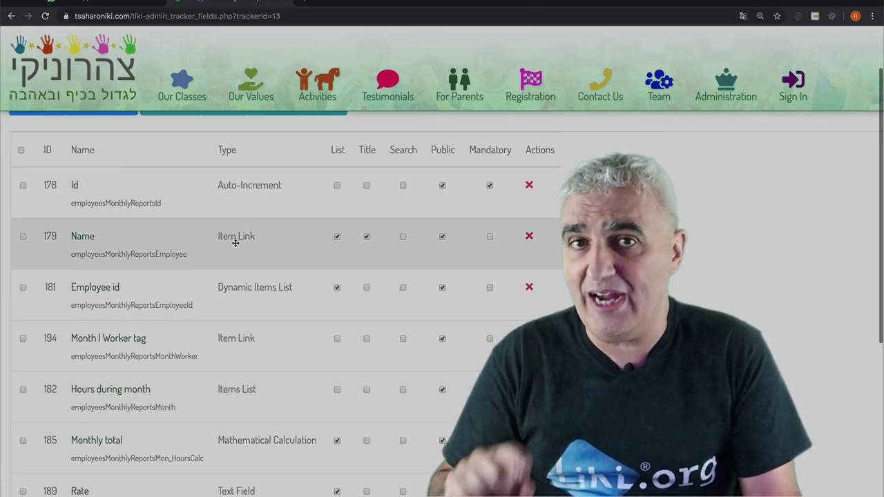